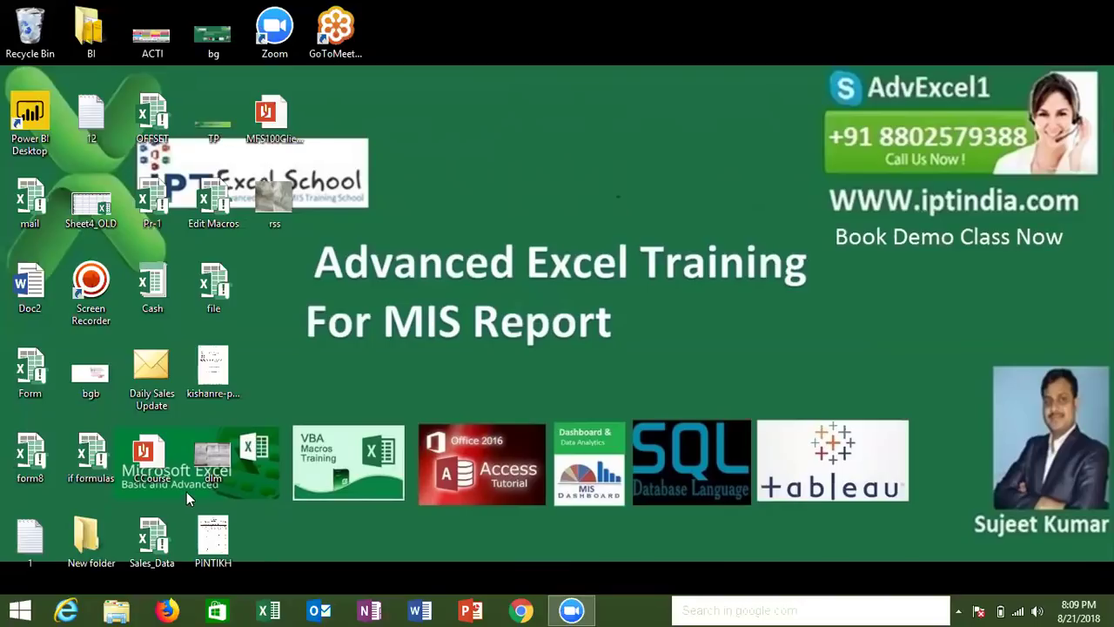
# Refresh the desktop and launch Excel to its Start screen of recent files and templates
pyautogui.rightClick(302, 487)
pyautogui.click(327, 309)
pyautogui.click(266, 611)
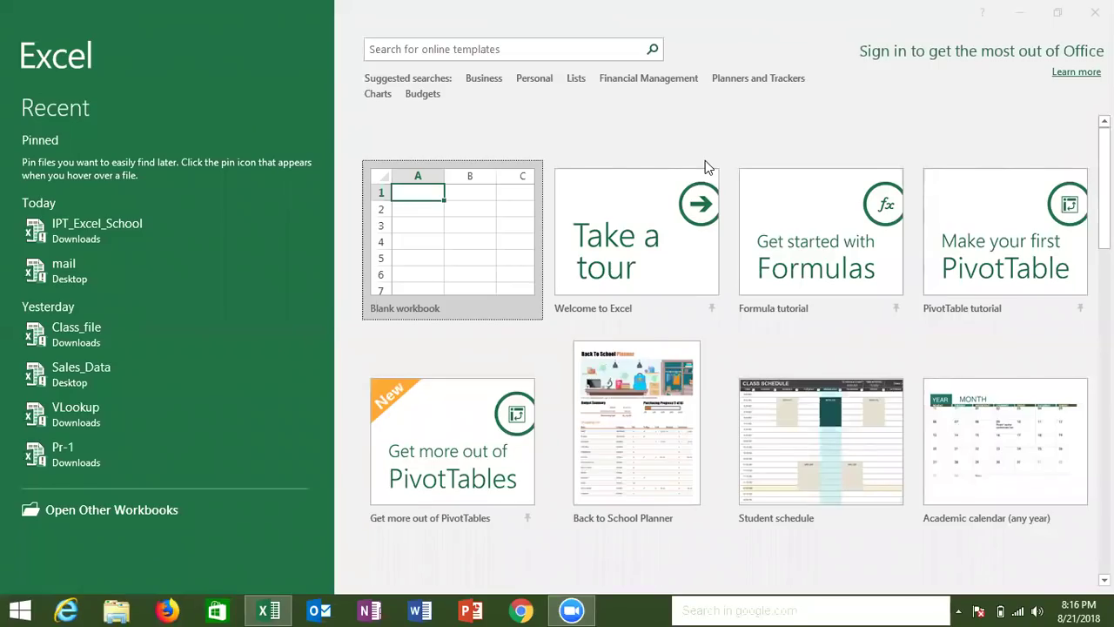
# Open IPT_Excel_School on its Mail sheet, inspect cells C2 and C6, and review the mail and mail_1 macros
pyautogui.click(123, 216)
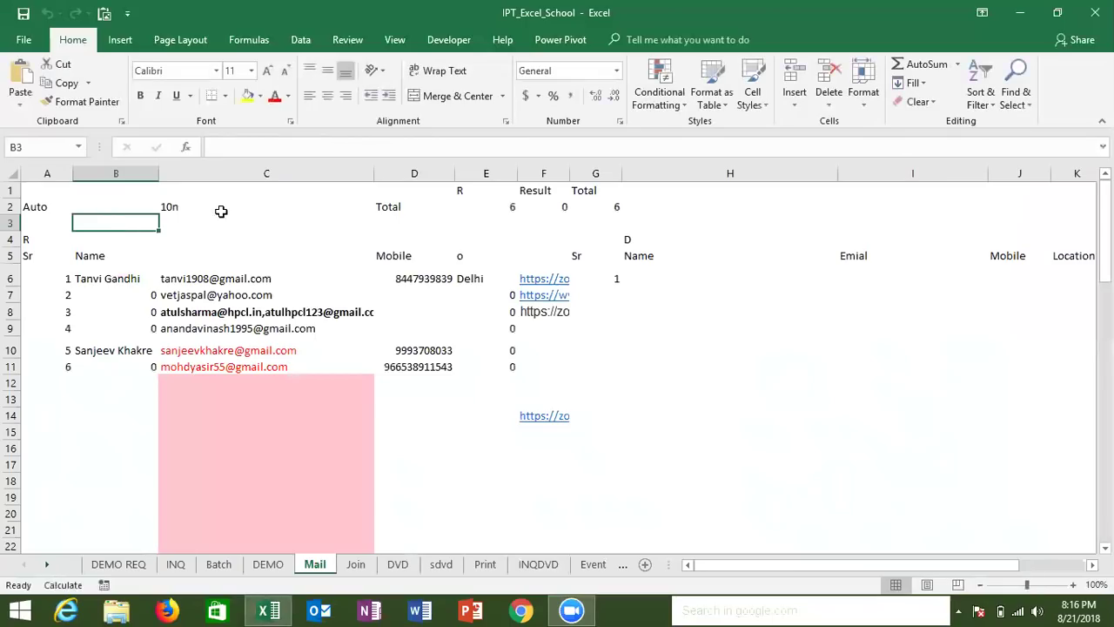
pyautogui.click(221, 212)
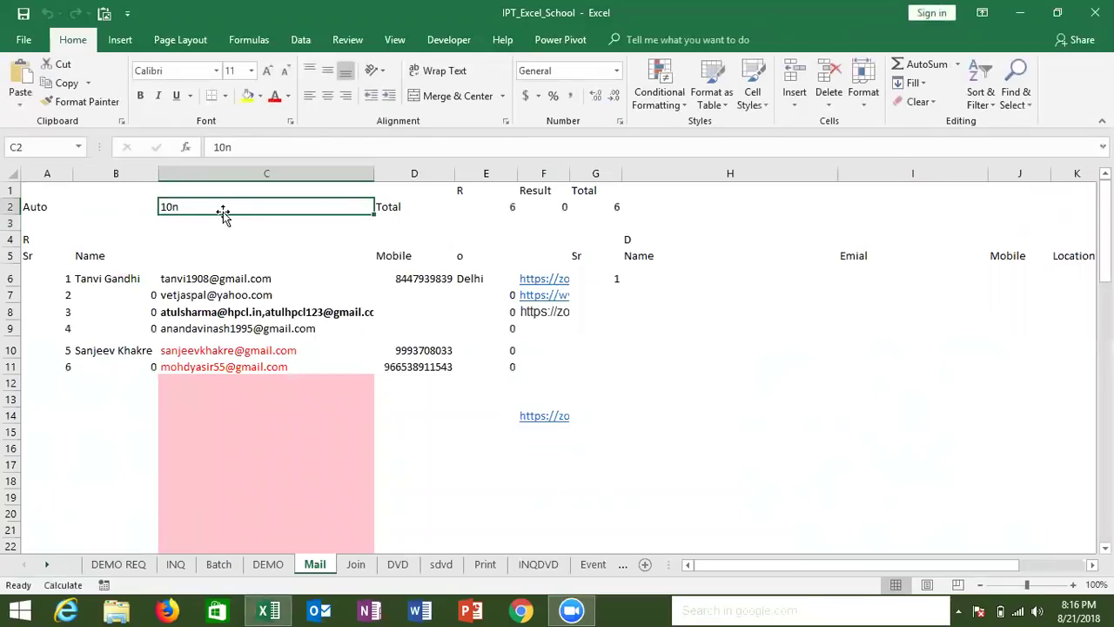
pyautogui.click(220, 278)
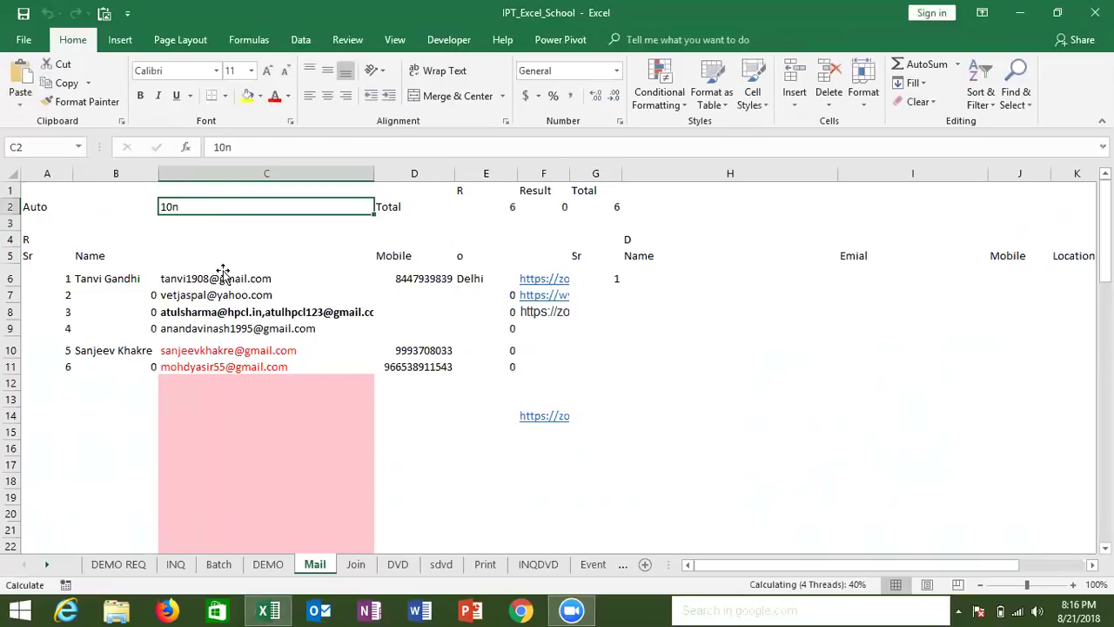
pyautogui.click(449, 40)
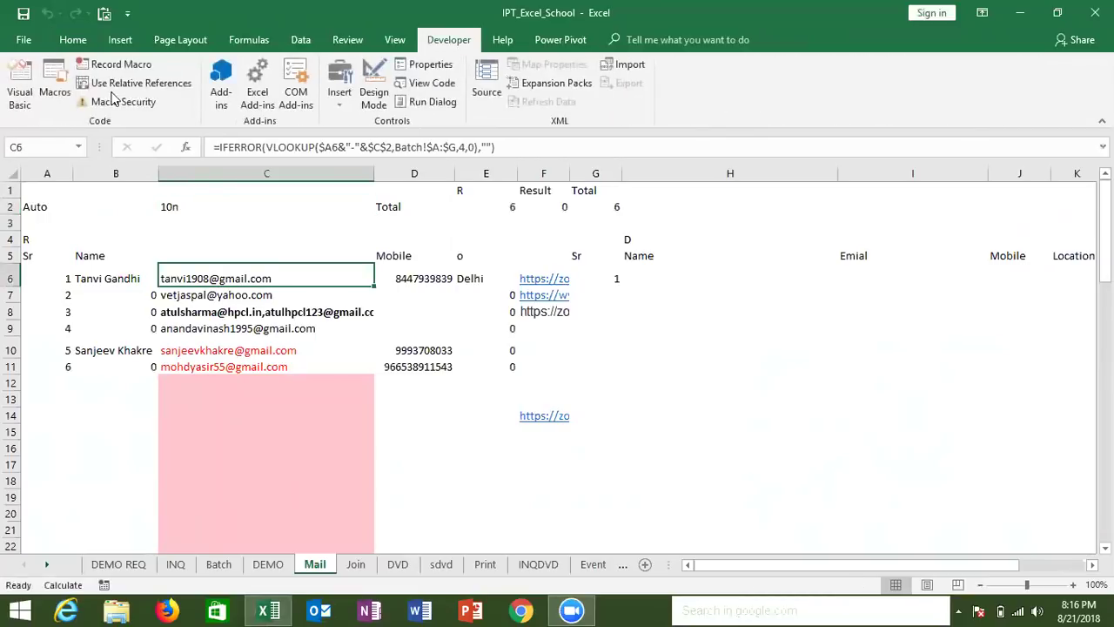
pyautogui.click(54, 87)
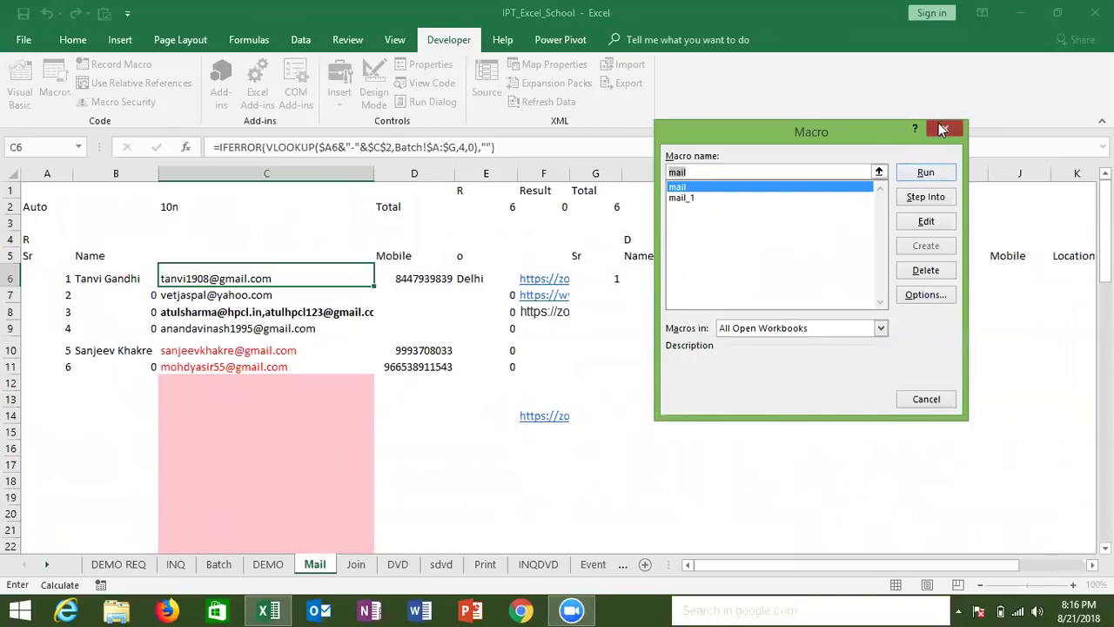
pyautogui.click(940, 129)
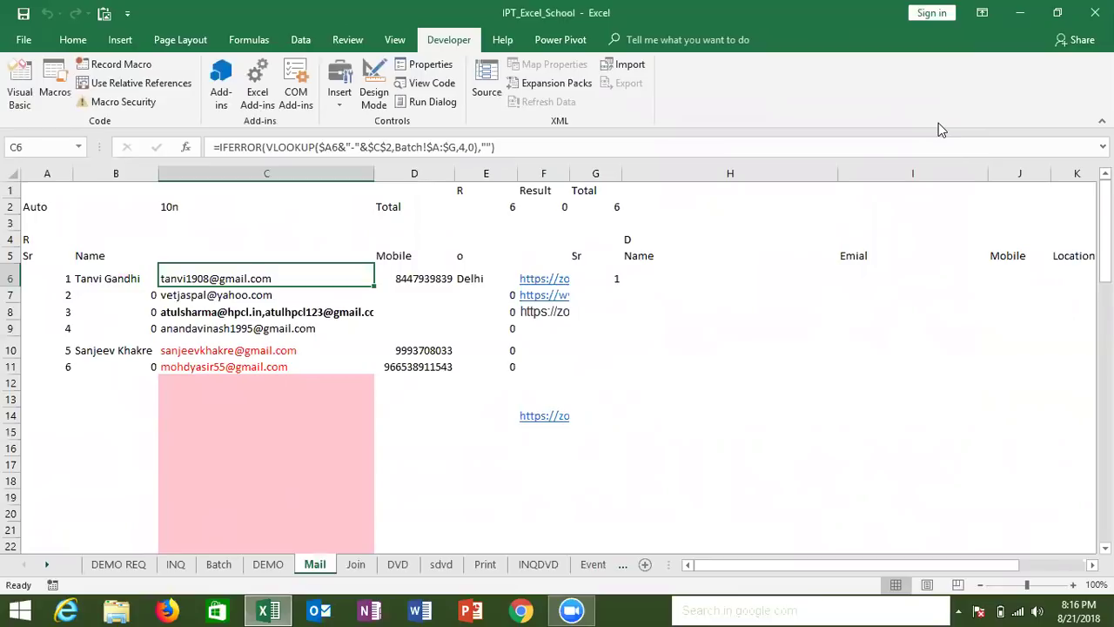
# Close IPT_Excel_School.xlsm without saving its changes
pyautogui.click(1092, 14)
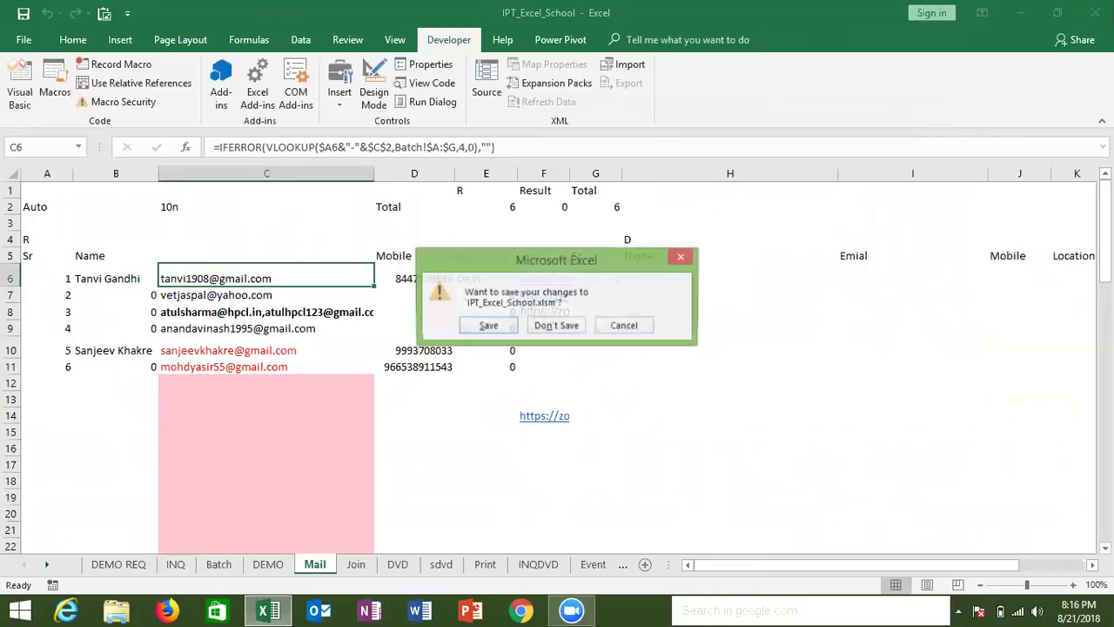
pyautogui.click(572, 325)
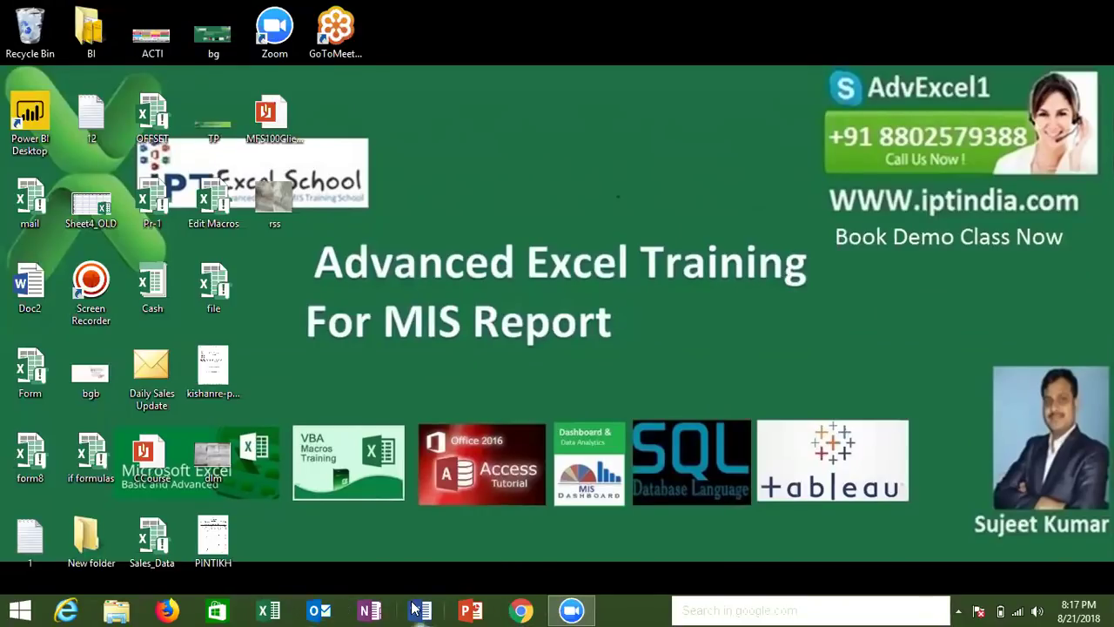
# Launch Chrome and search Google for 'ads post site list'
pyautogui.click(520, 610)
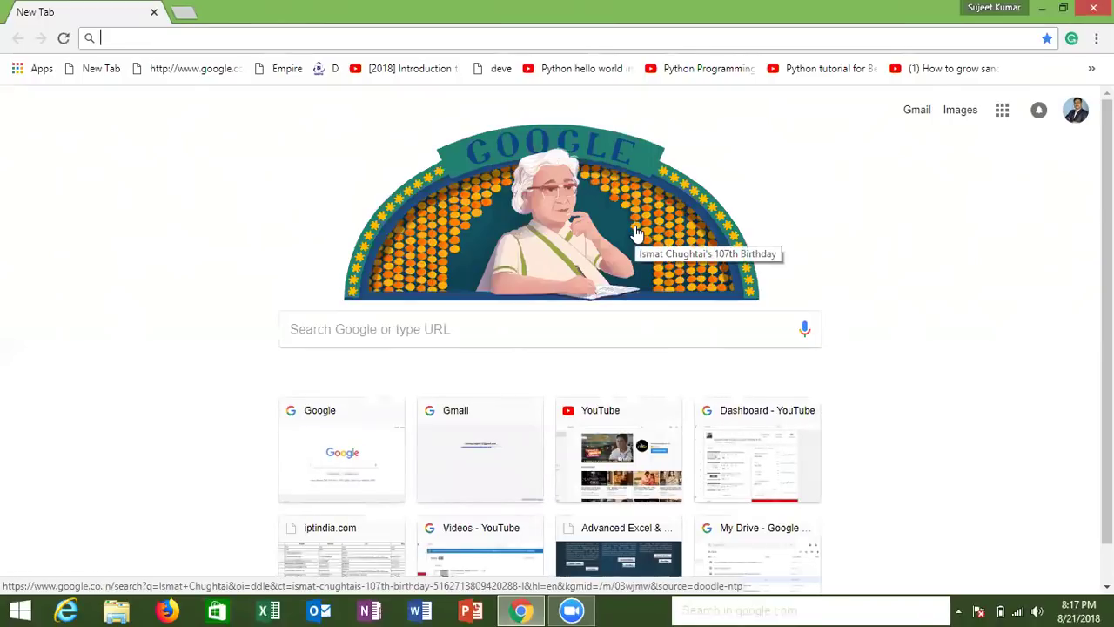
pyautogui.click(599, 313)
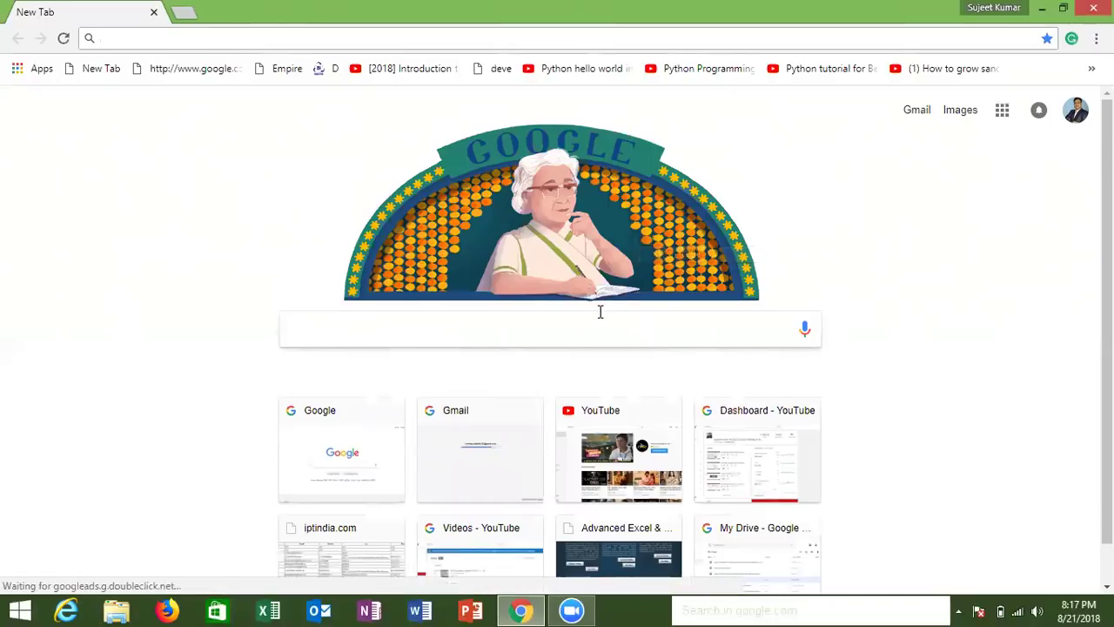
pyautogui.write('ads')
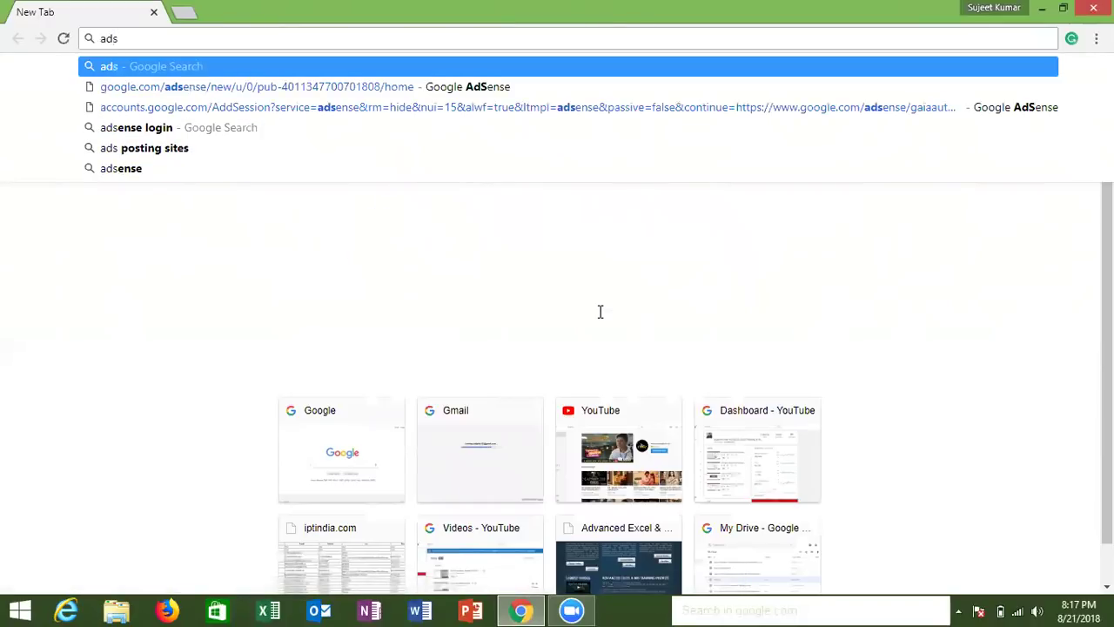
pyautogui.write(' post ')
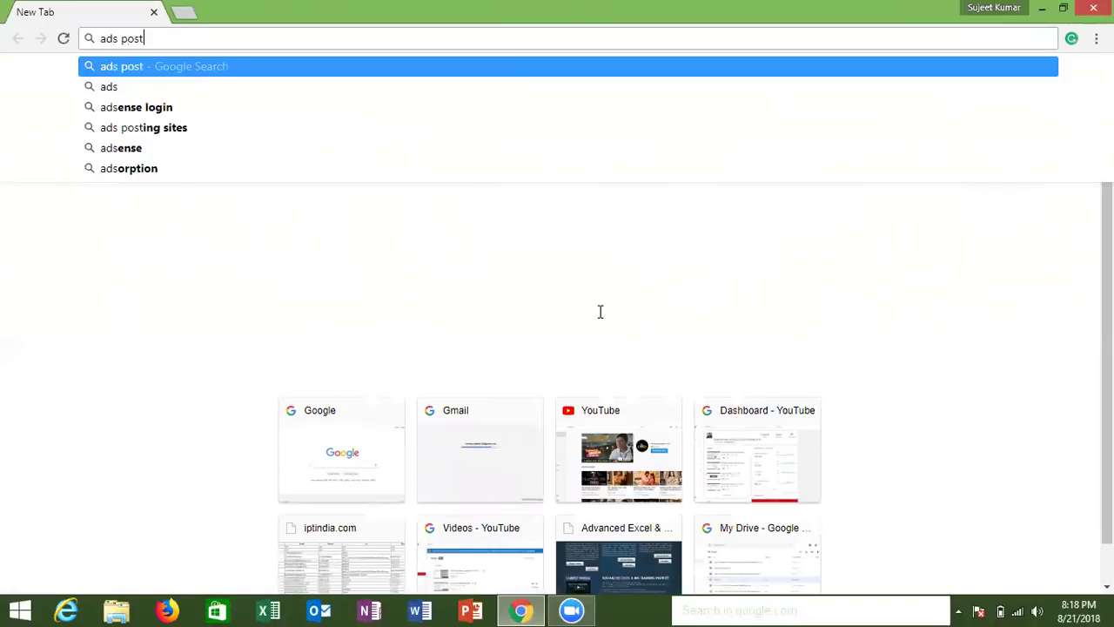
pyautogui.write('s')
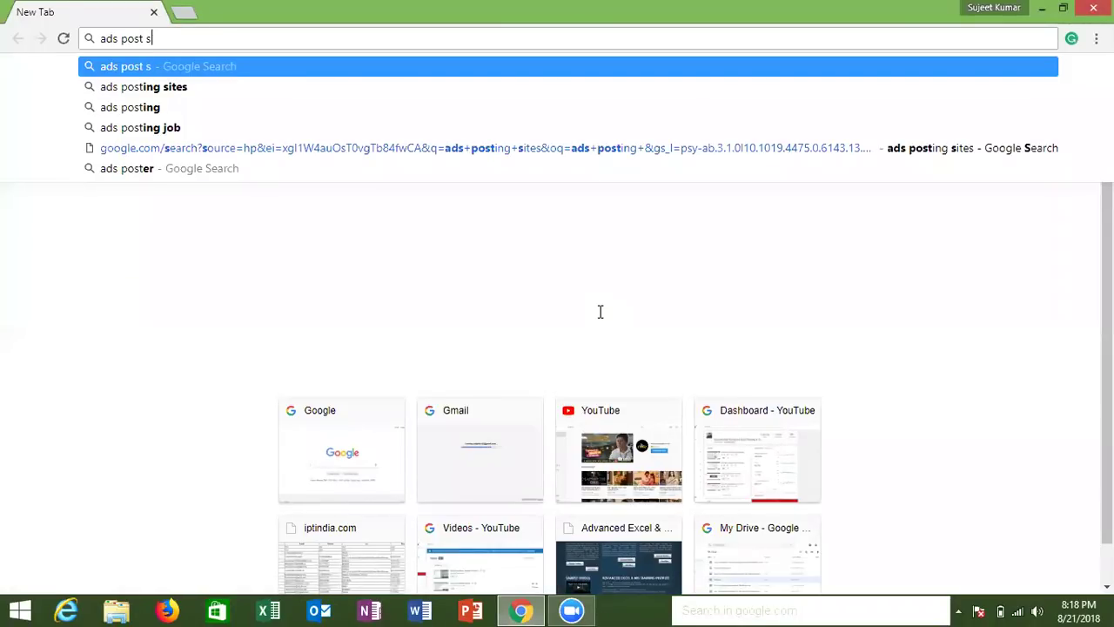
pyautogui.write('ite ')
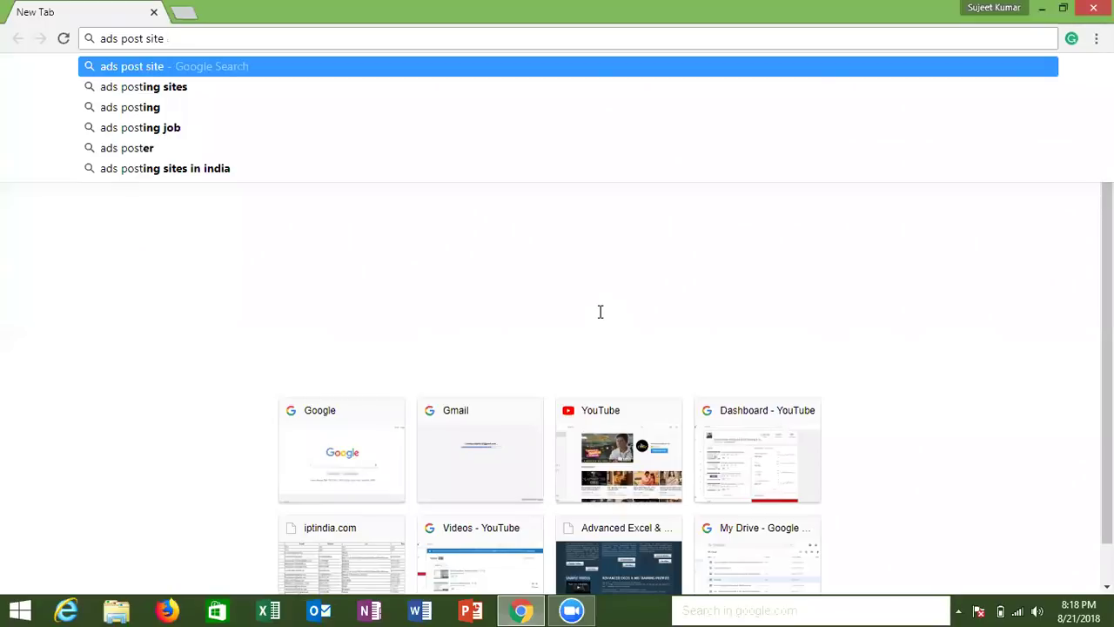
pyautogui.write('list')
pyautogui.press('Return')
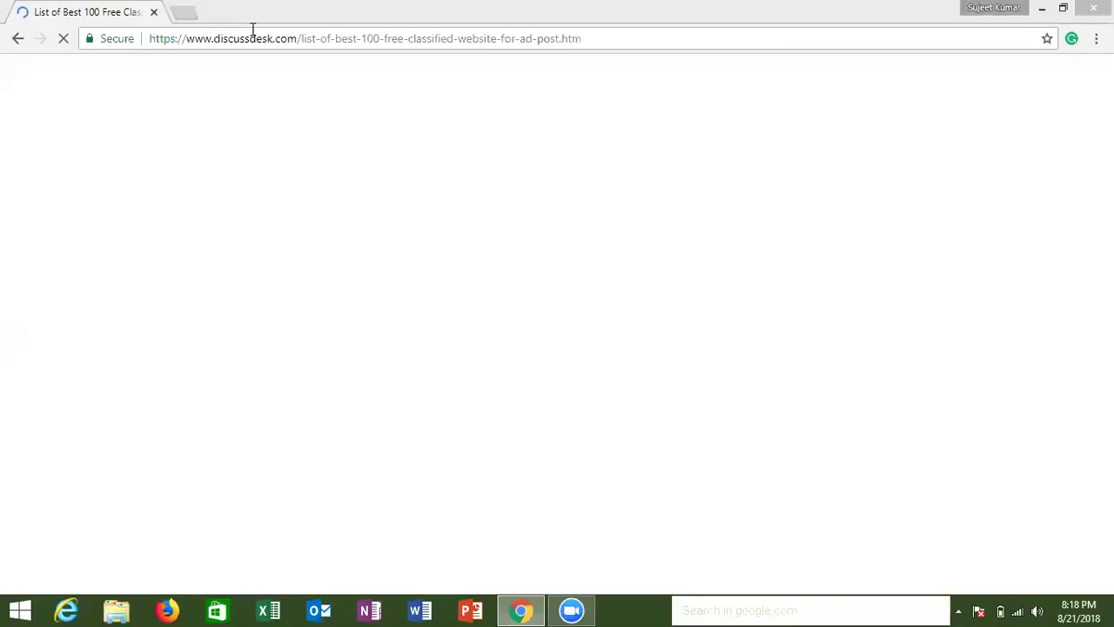
# Check the Discussdesk page address and scroll down to the classified sites table
pyautogui.click(572, 40)
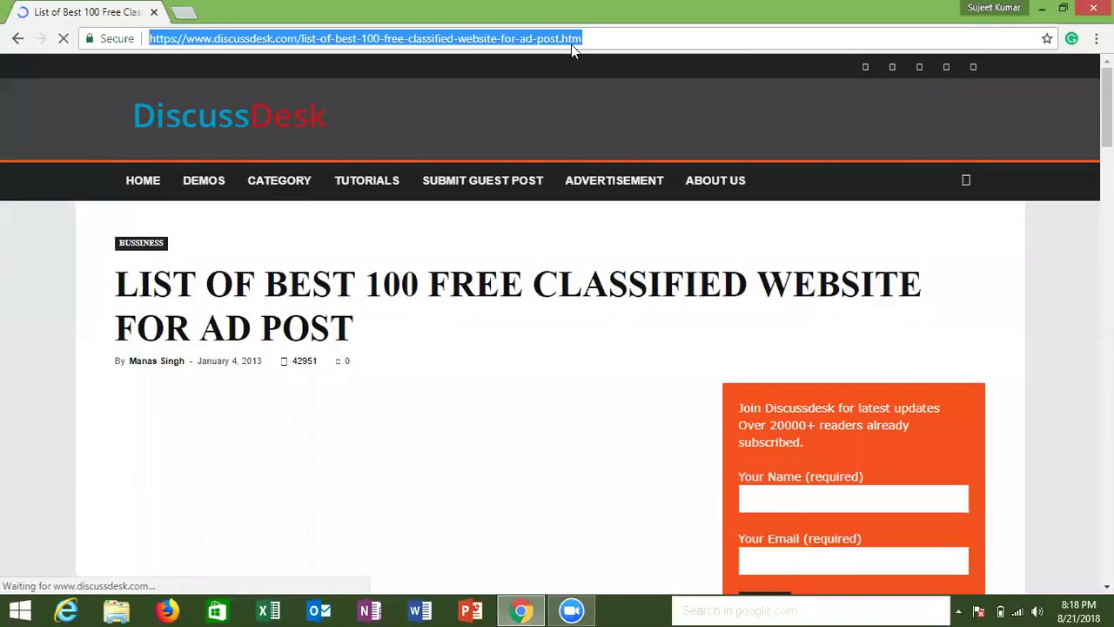
pyautogui.click(571, 45)
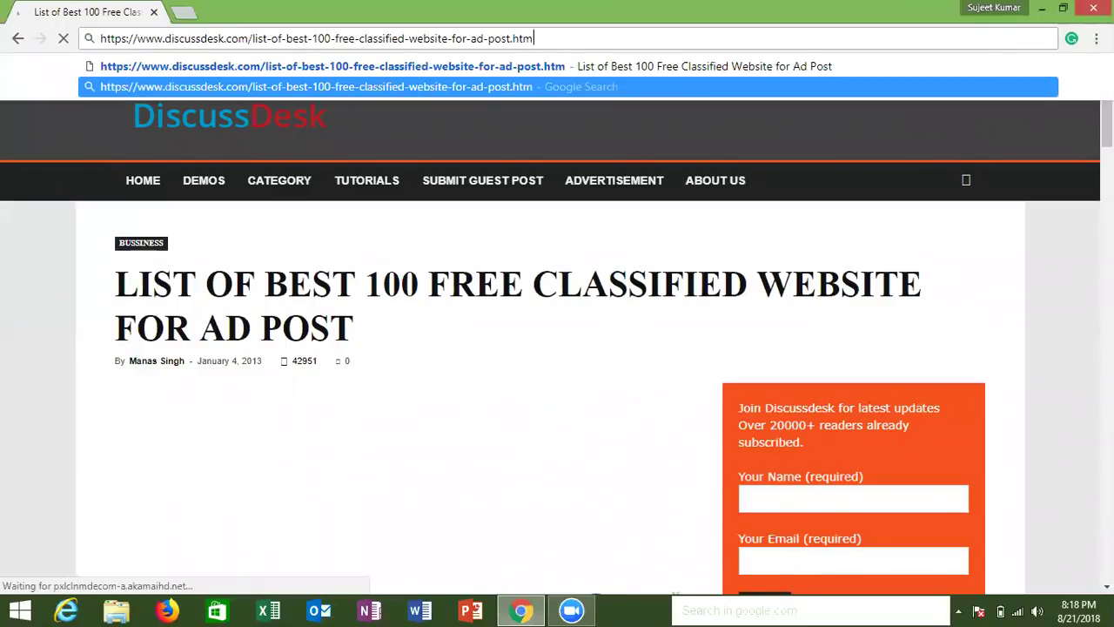
pyautogui.press('Escape')
pyautogui.scroll(-5, 557, 322)
pyautogui.scroll(-1, 557, 329)
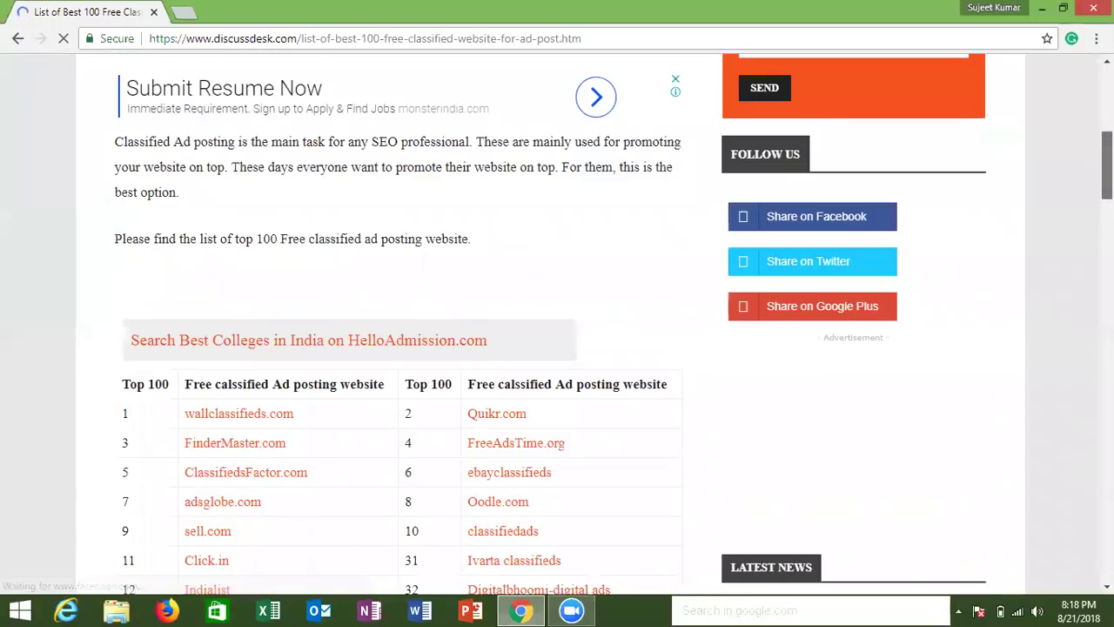
pyautogui.scroll(-2, 517, 169)
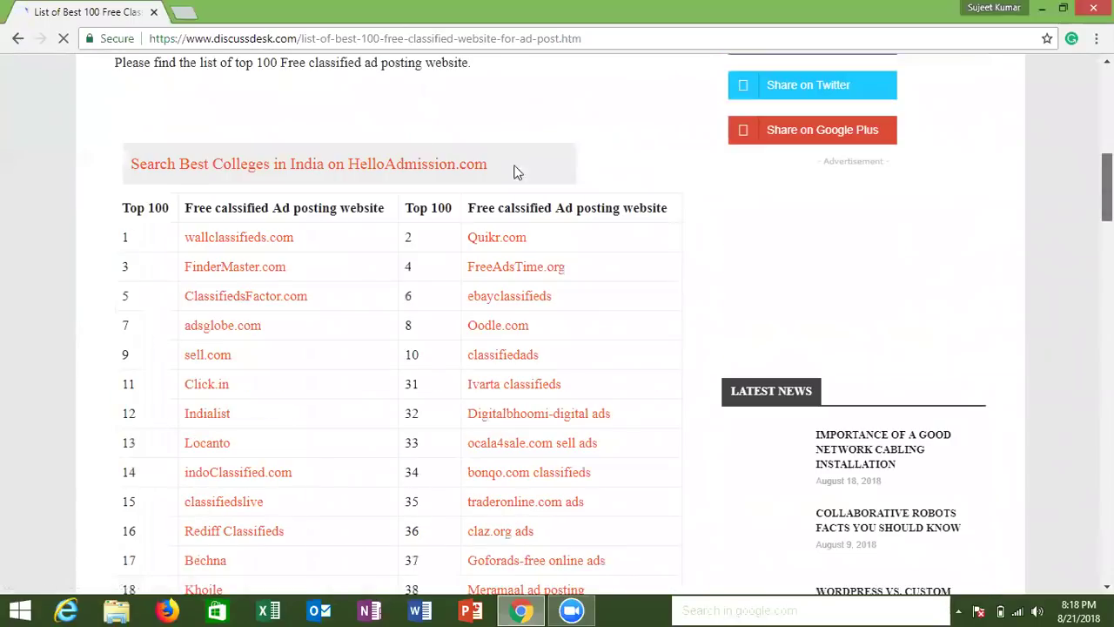
# Copy the table from 'Top 100' through row 50, Adsmantra, and dismiss the notification prompt
pyautogui.doubleClick(125, 209)
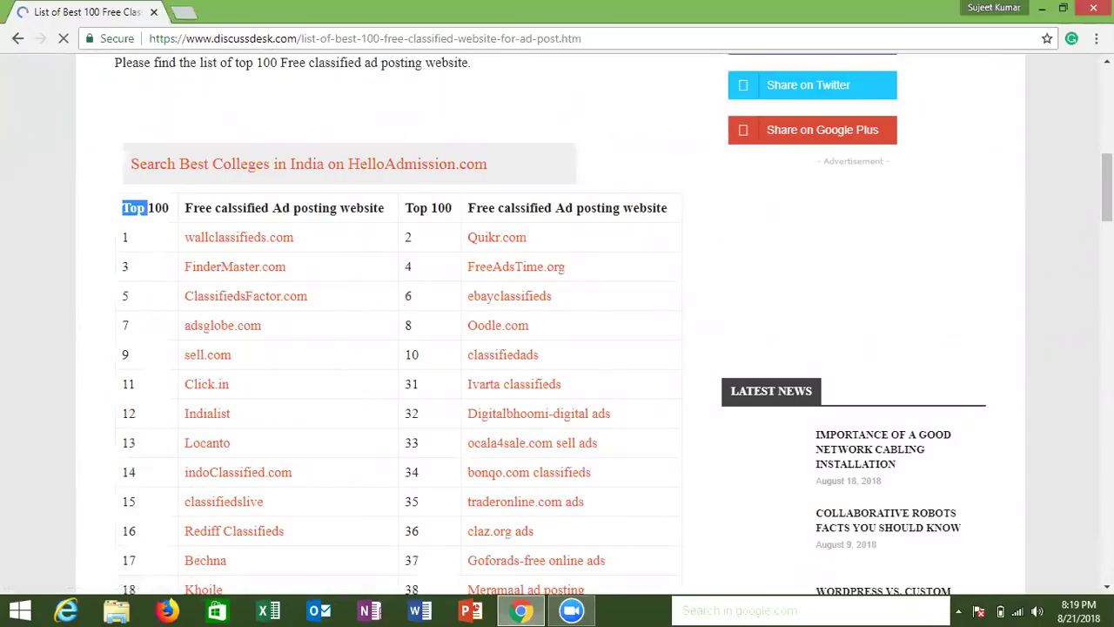
pyautogui.scroll(-2, 1107, 187)
pyautogui.scroll(-5, 1106, 187)
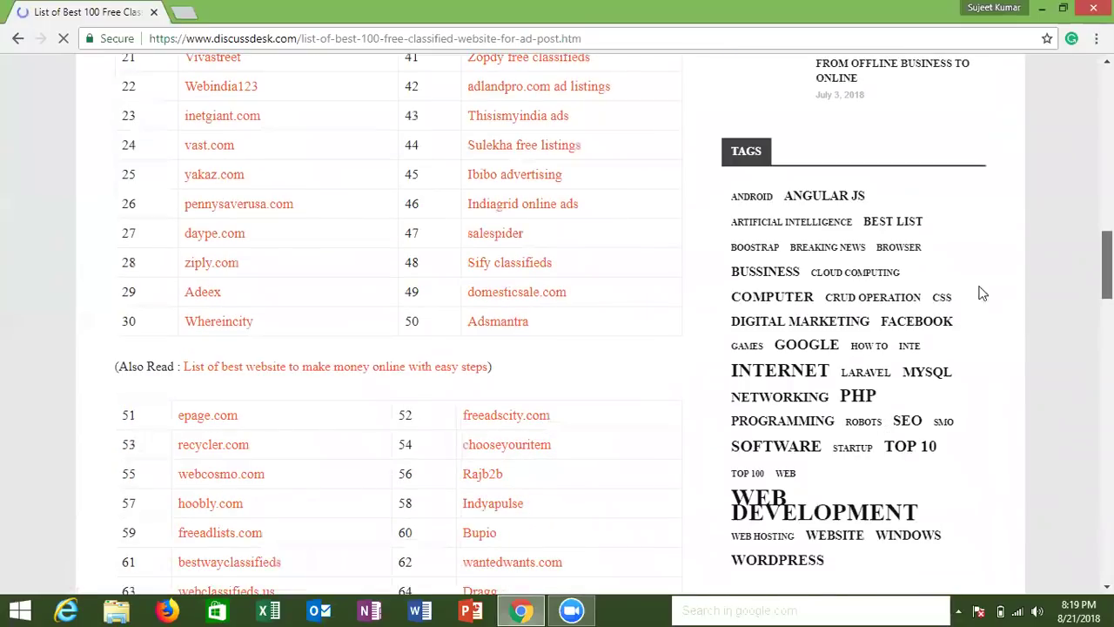
pyautogui.keyDown('shift'); pyautogui.click(589, 337); pyautogui.keyUp('shift')
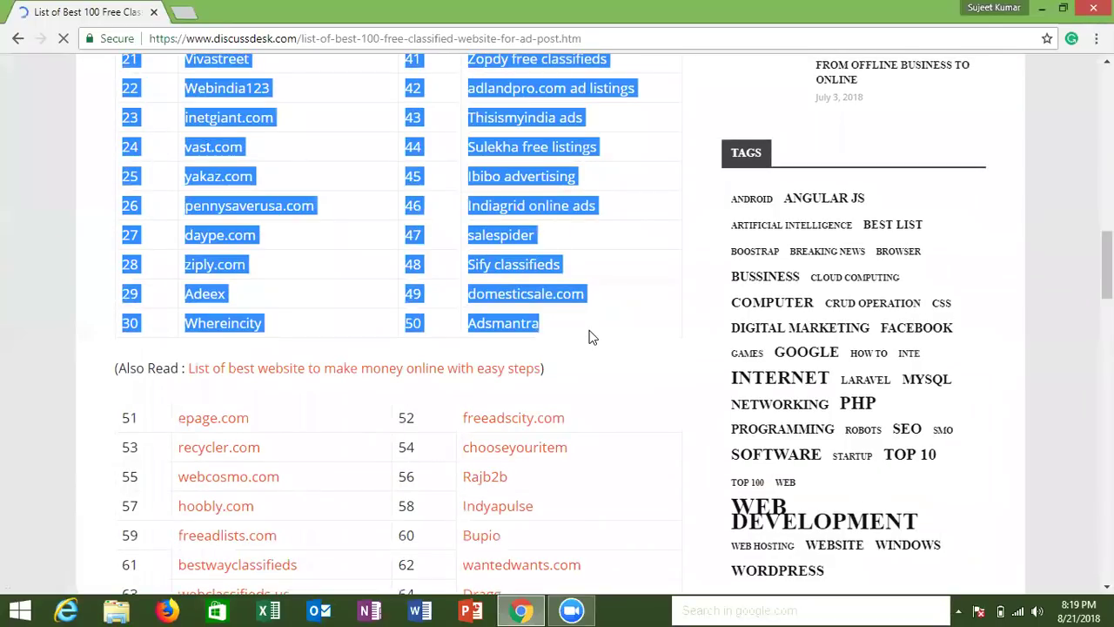
pyautogui.doubleClick(590, 336)
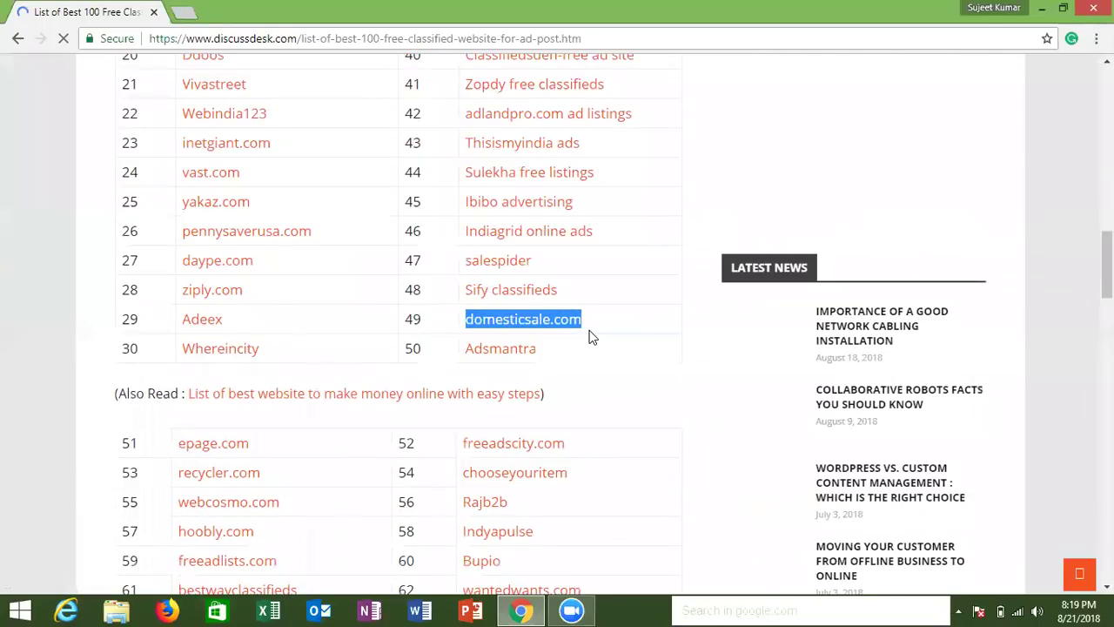
pyautogui.click(589, 337)
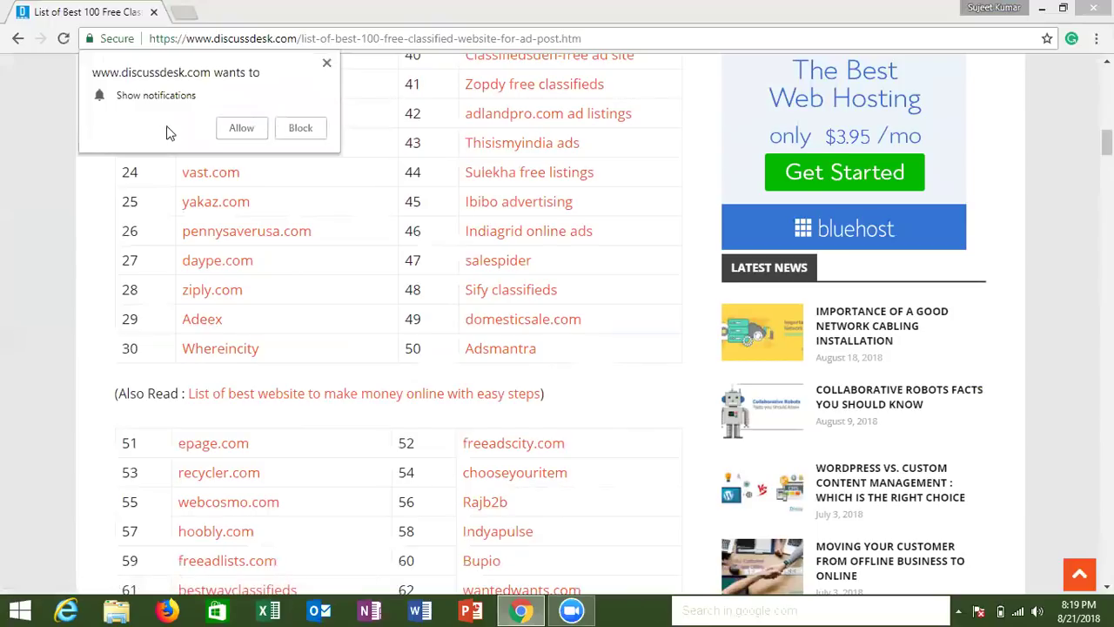
pyautogui.click(327, 66)
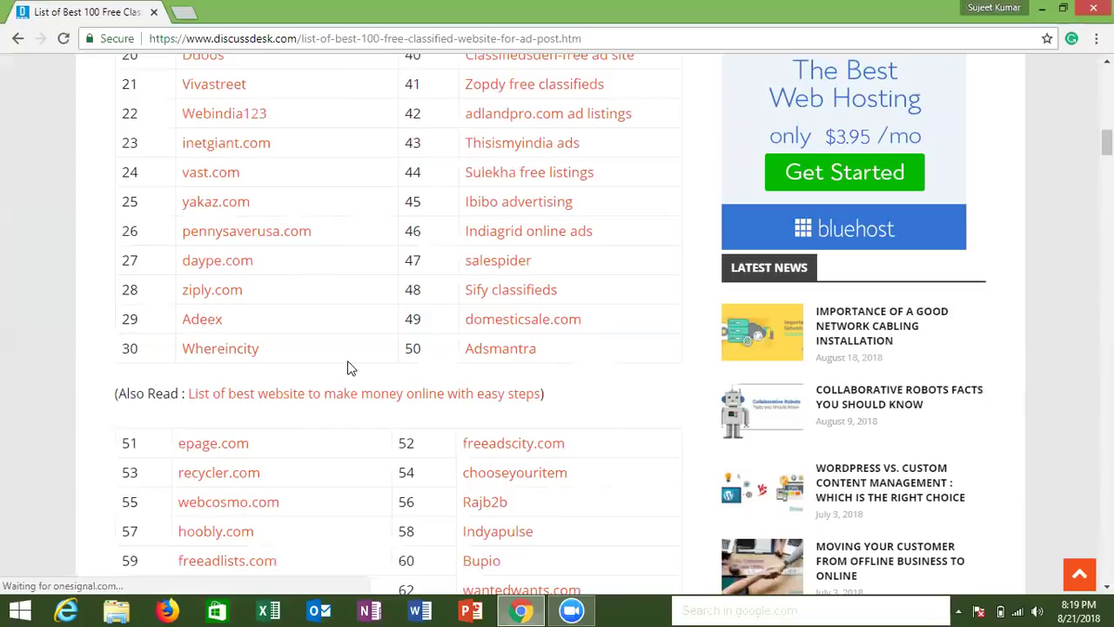
pyautogui.click(268, 609)
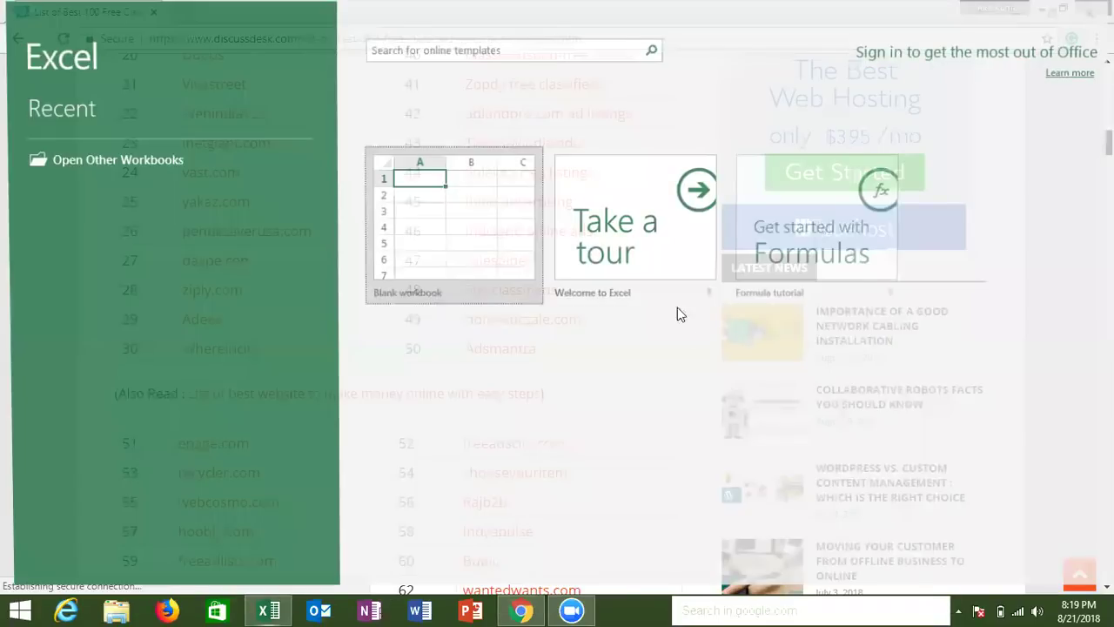
# Paste the classified sites table into a blank workbook and delete the extra columns after B
pyautogui.click(497, 226)
pyautogui.hotkey('ctrl', 'v')
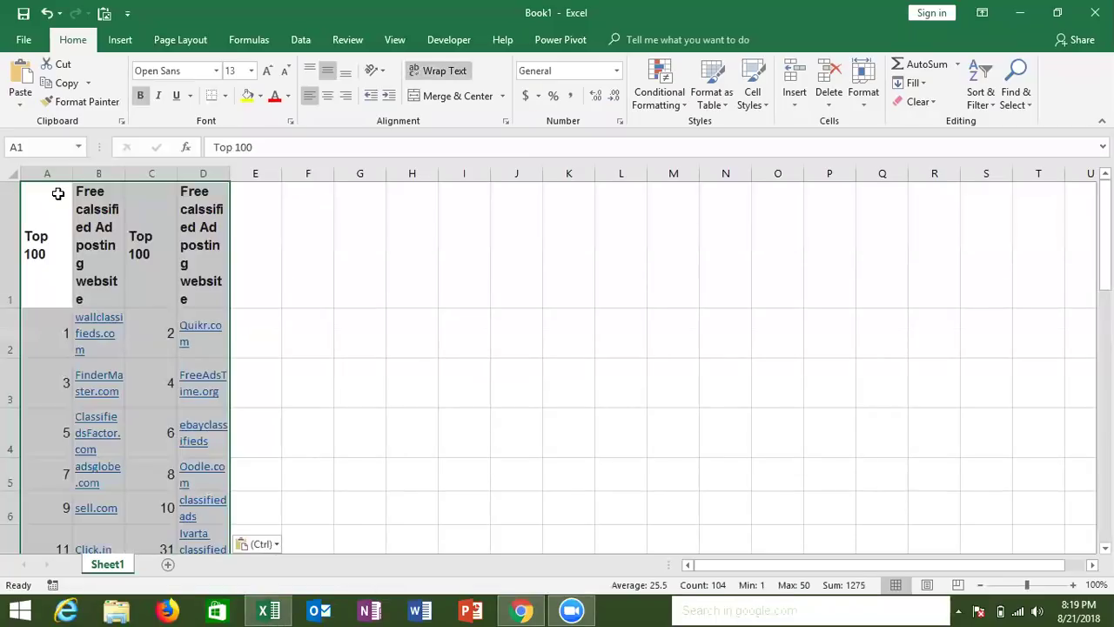
pyautogui.click(143, 171)
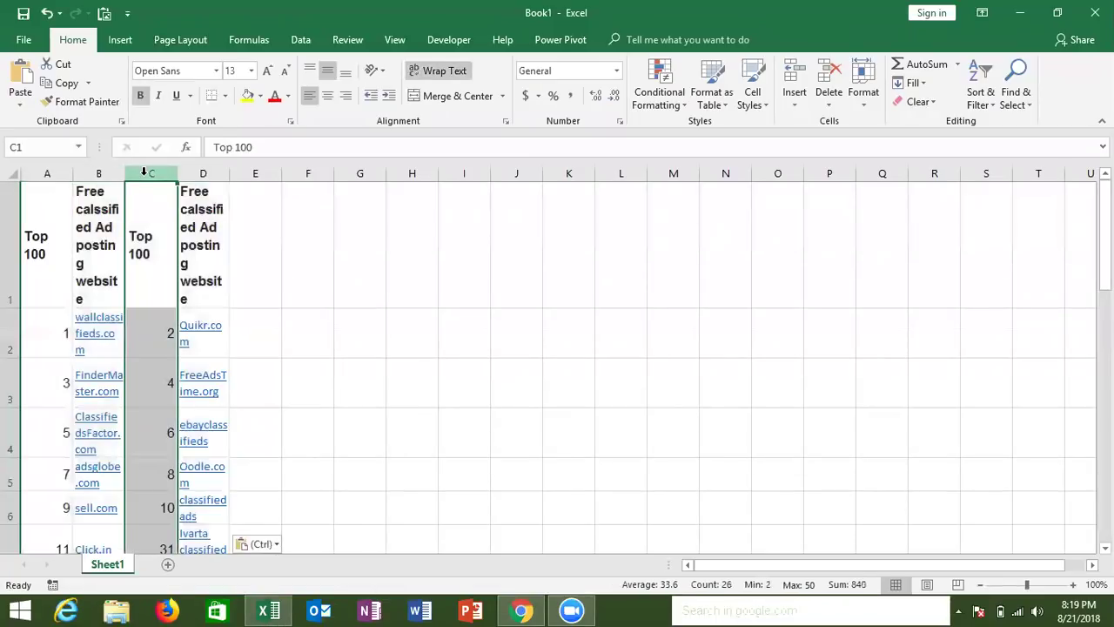
pyautogui.hotkey('ctrl', '-')
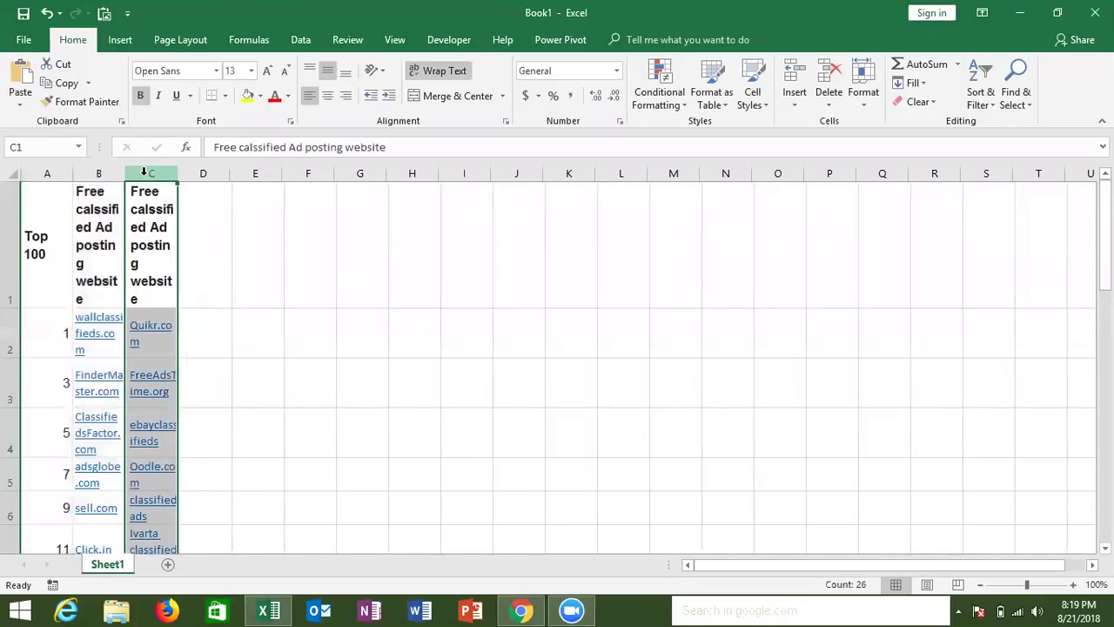
pyautogui.hotkey('ctrl', '-')
# Widen column B for the site names and shrink all rows to single-line height
pyautogui.click(10, 175)
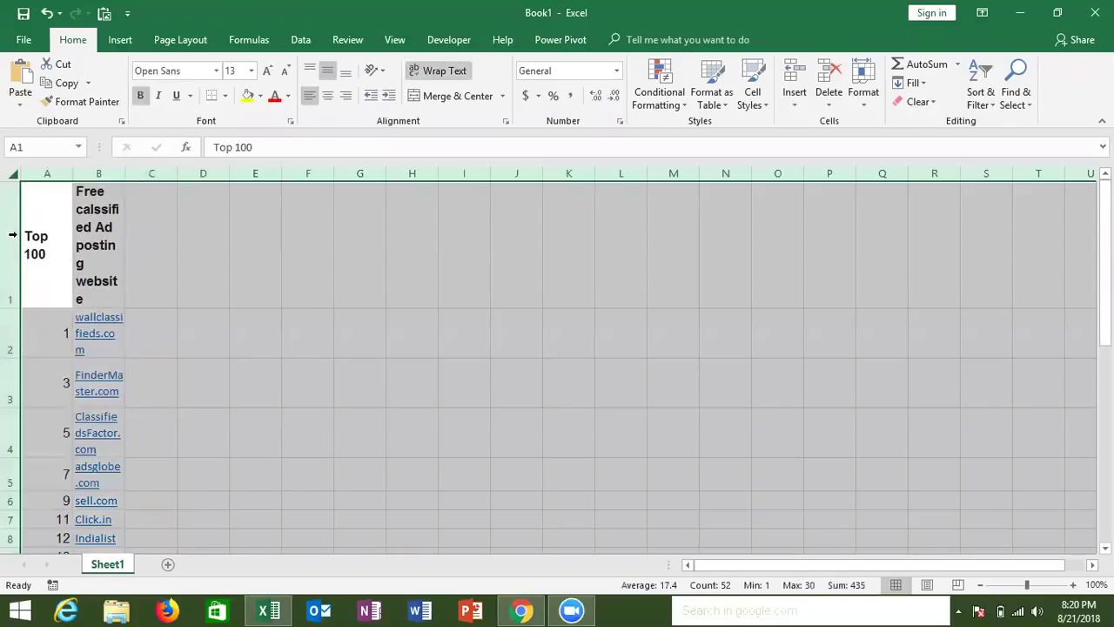
pyautogui.moveTo(12, 307); pyautogui.dragTo(11, 222)
pyautogui.click(114, 174)
pyautogui.moveTo(125, 175); pyautogui.dragTo(215, 175)
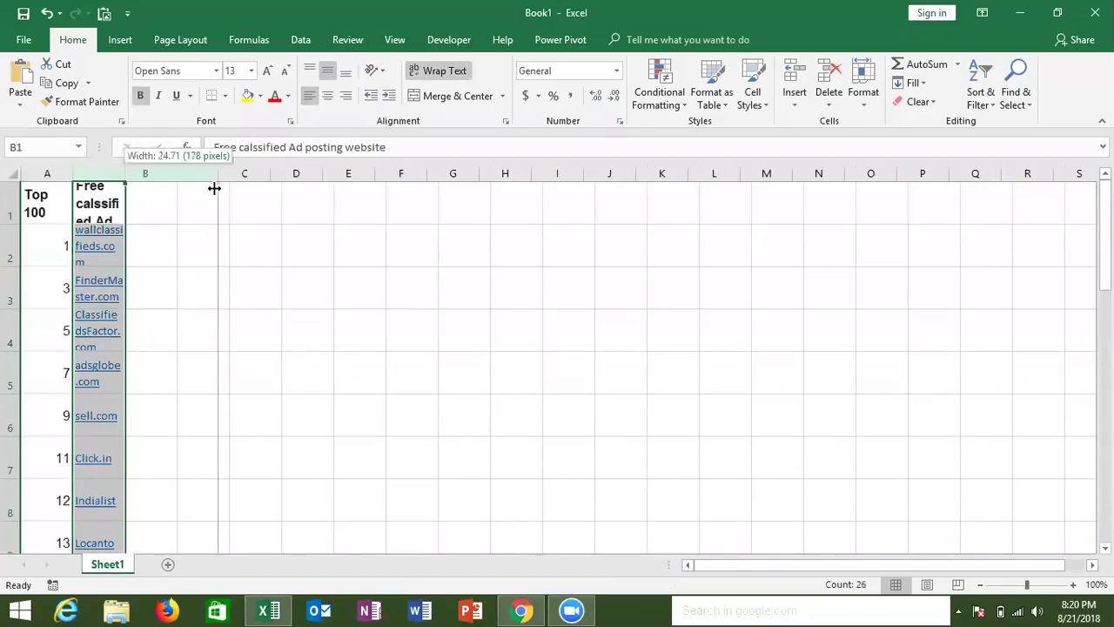
pyautogui.click(12, 174)
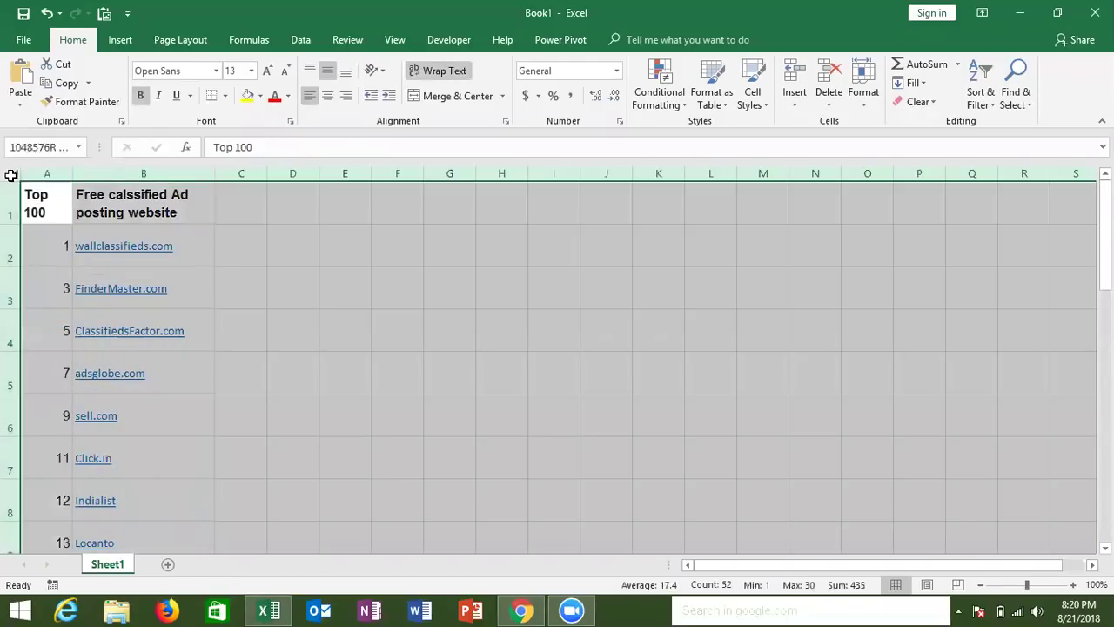
pyautogui.moveTo(14, 268); pyautogui.dragTo(15, 236)
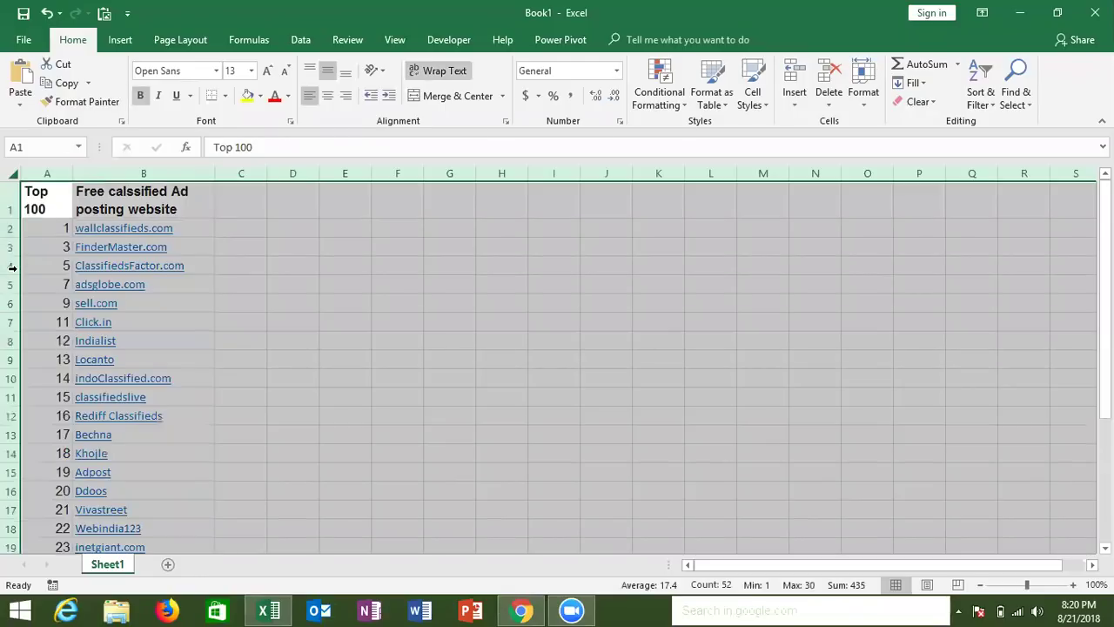
pyautogui.click(361, 249)
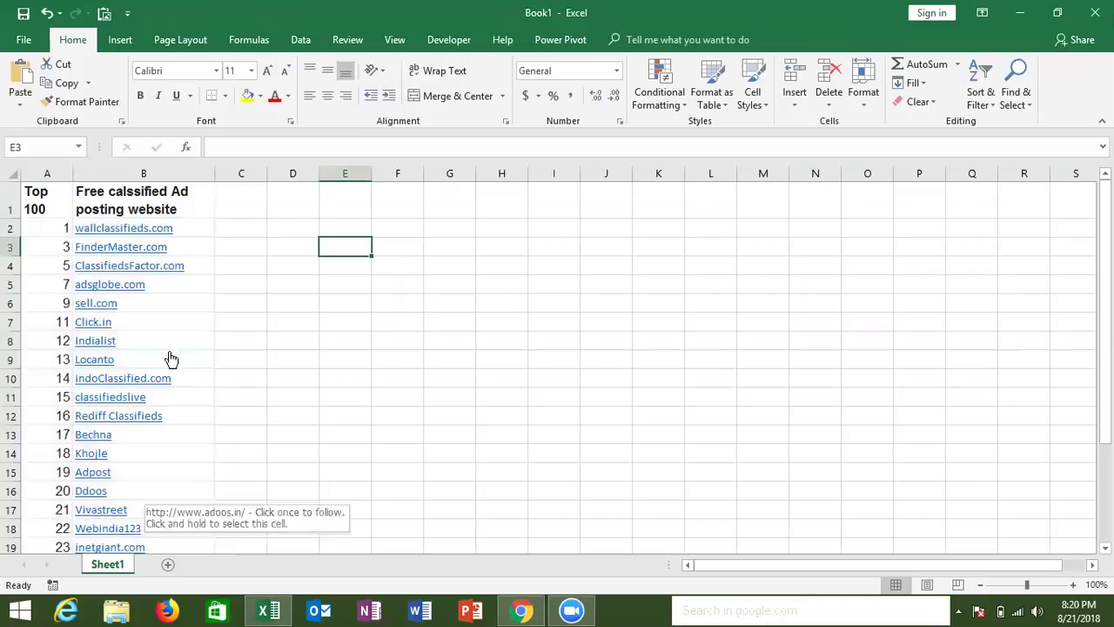
# Open Edit Hyperlink for the wallclassifieds.com link in B2, cancel, and undo a test paste in C2
pyautogui.rightClick(192, 233)
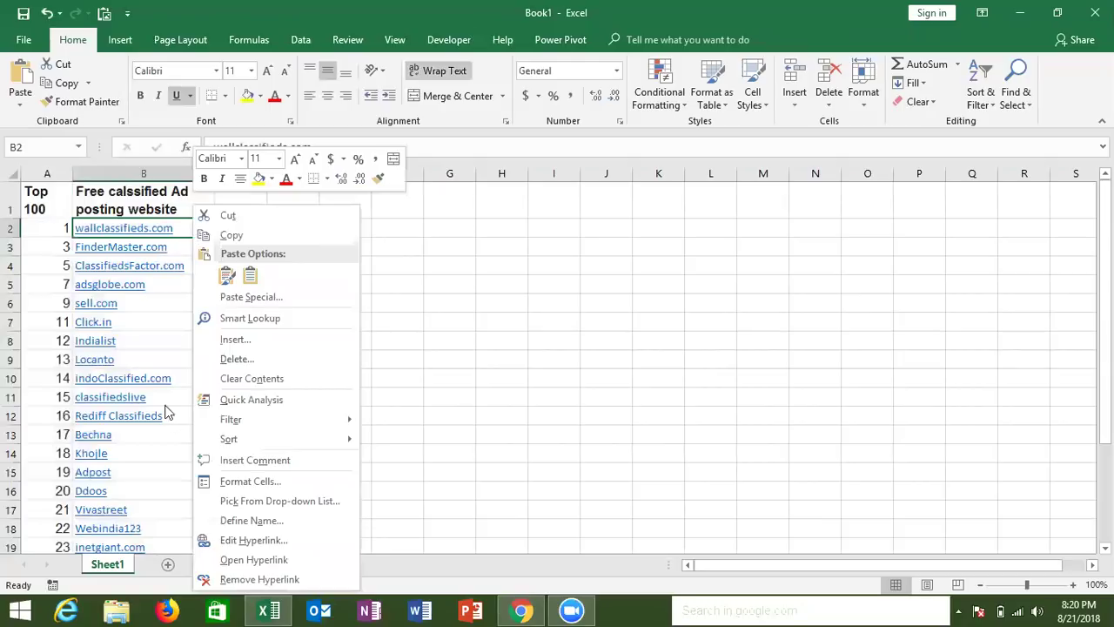
pyautogui.click(229, 539)
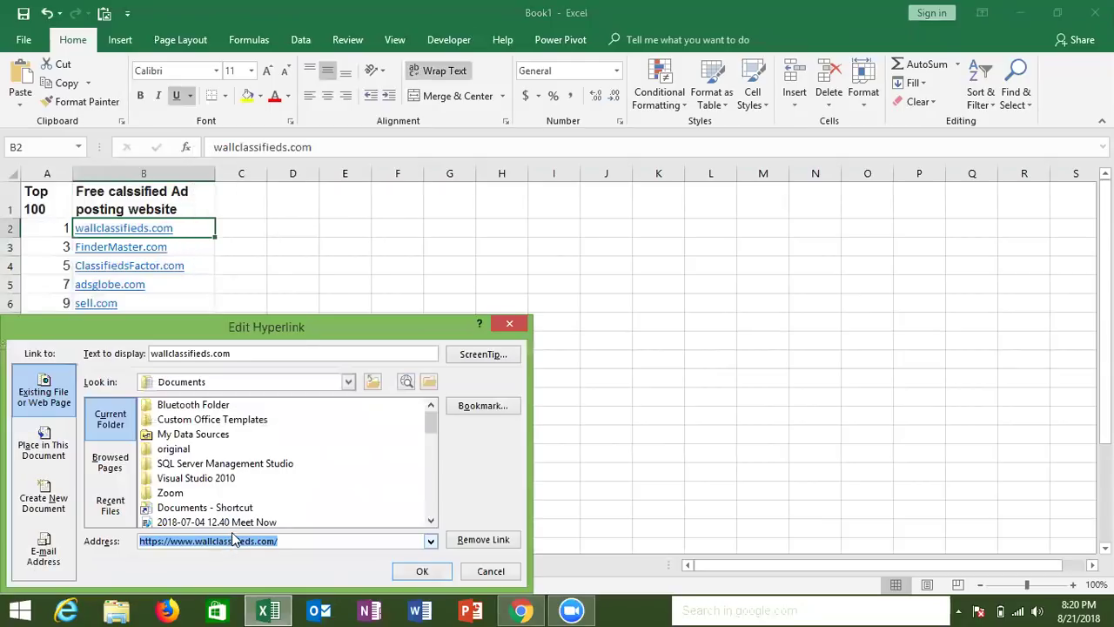
pyautogui.press('BackSpace')
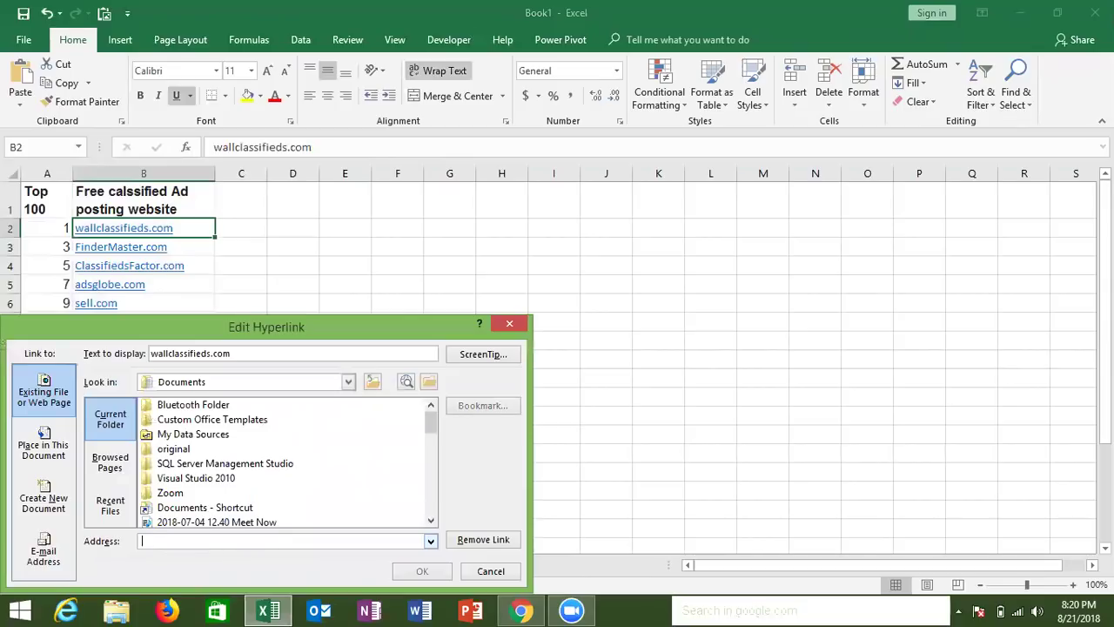
pyautogui.press('Escape')
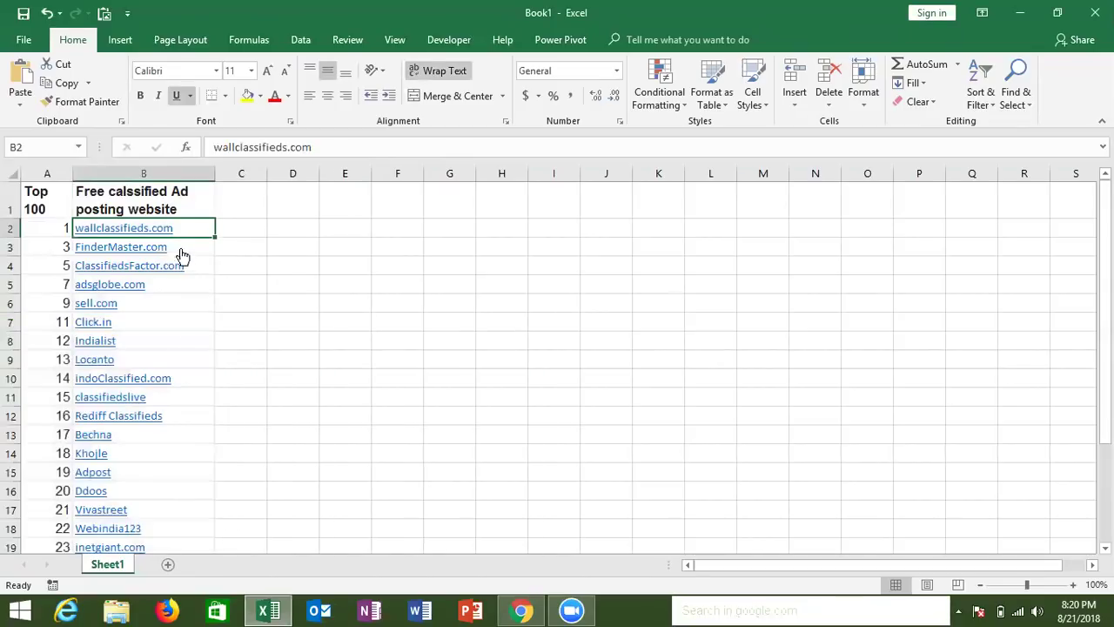
pyautogui.click(238, 231)
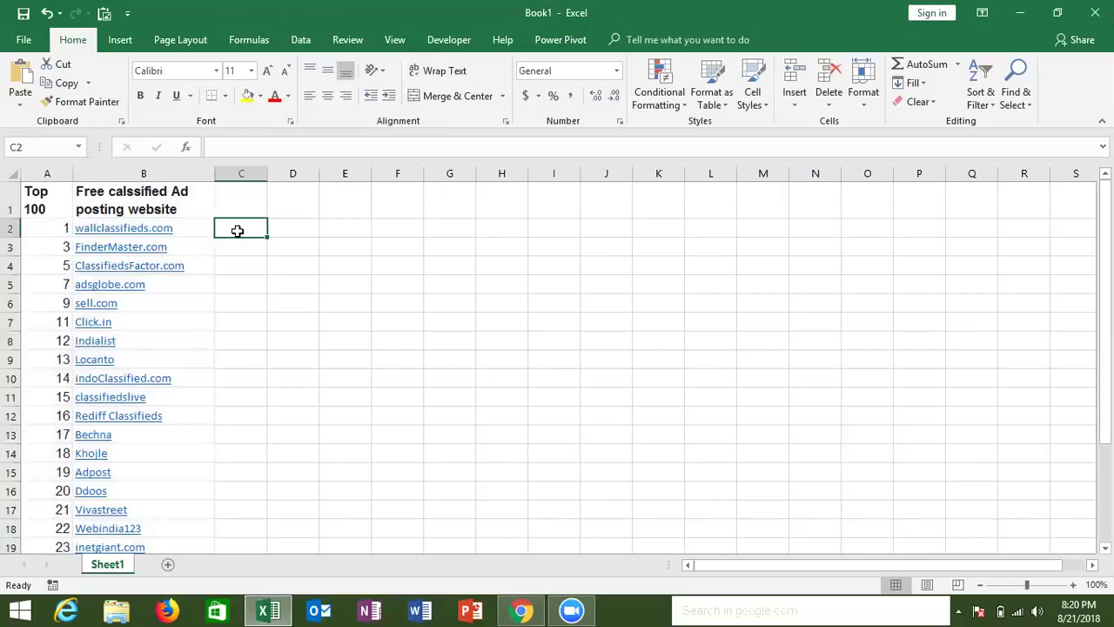
pyautogui.hotkey('ctrl', 'v')
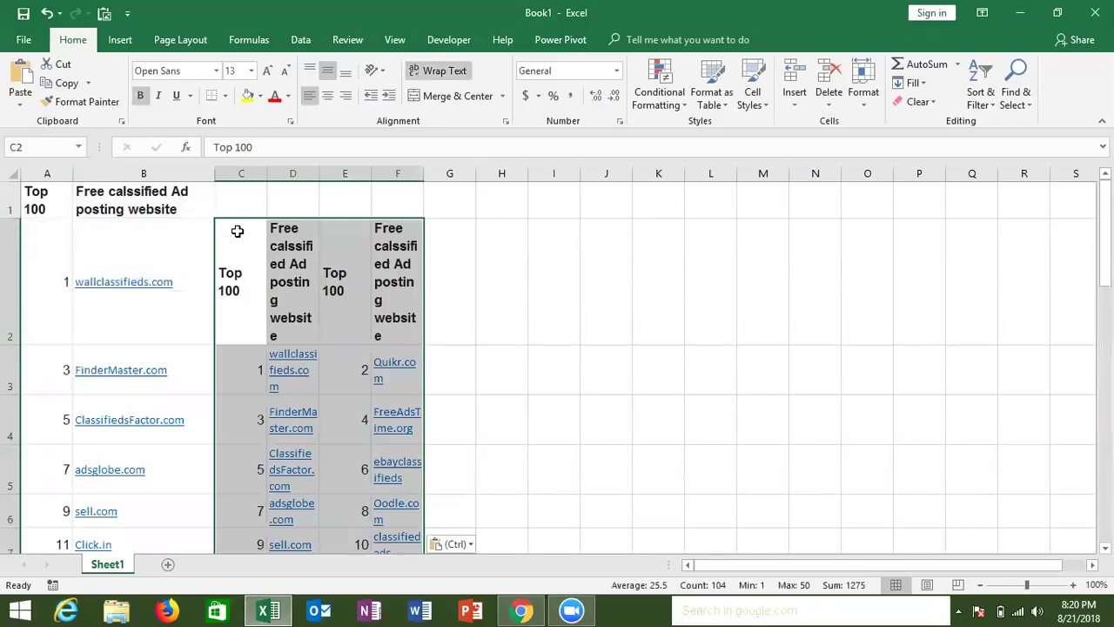
pyautogui.hotkey('ctrl', 'z')
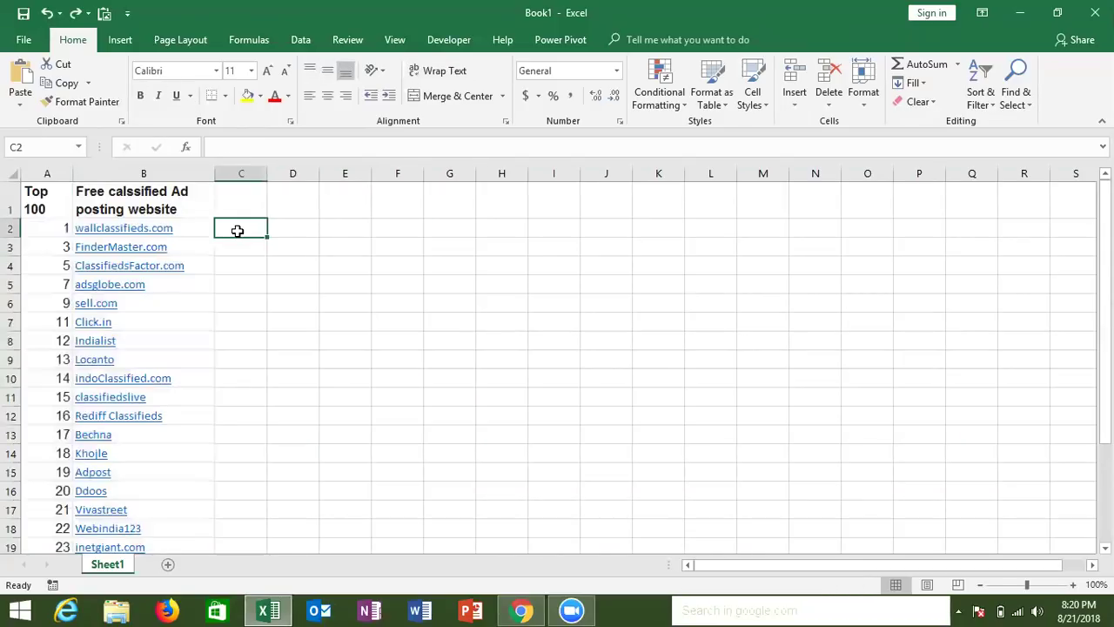
# Copy B2's hyperlink address into C2 to check it, delete it, and show the Developer tab
pyautogui.rightClick(133, 230)
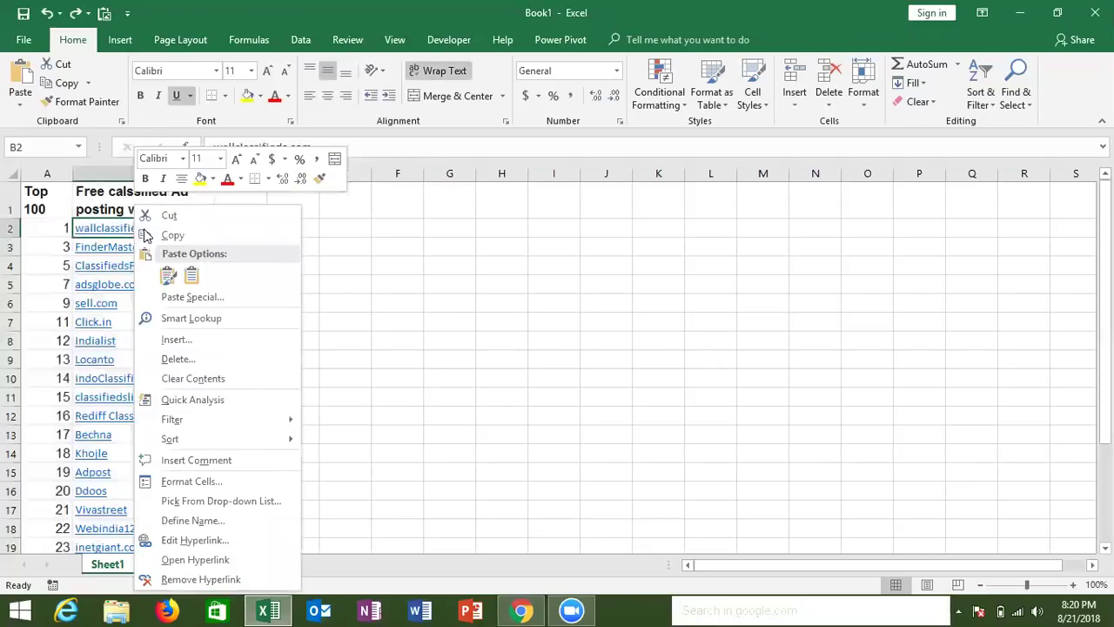
pyautogui.click(218, 540)
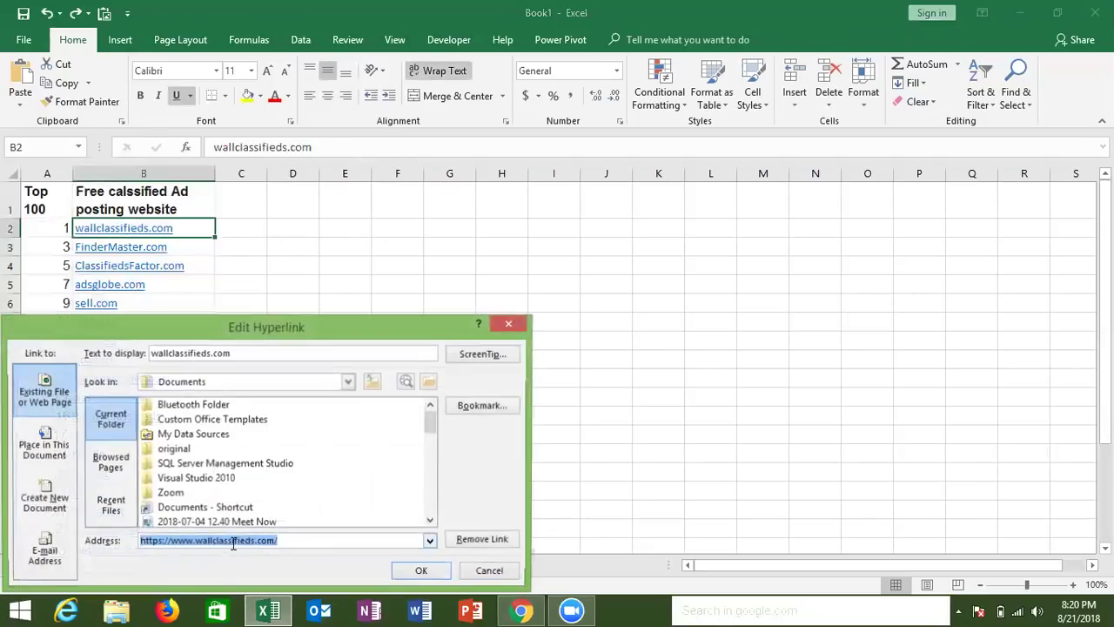
pyautogui.rightClick(238, 541)
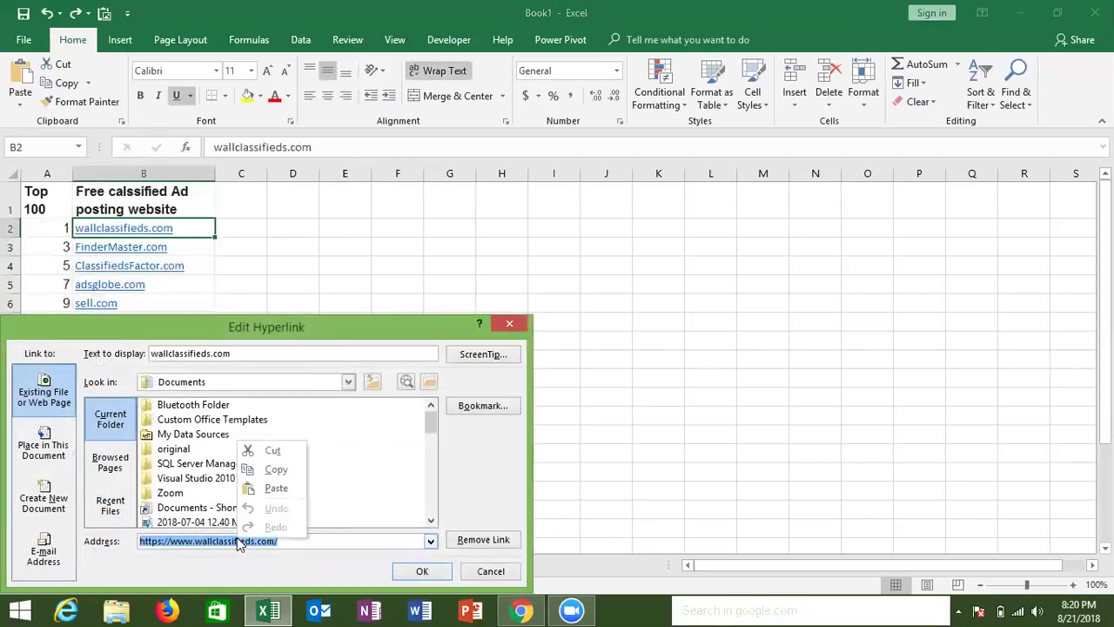
pyautogui.click(269, 469)
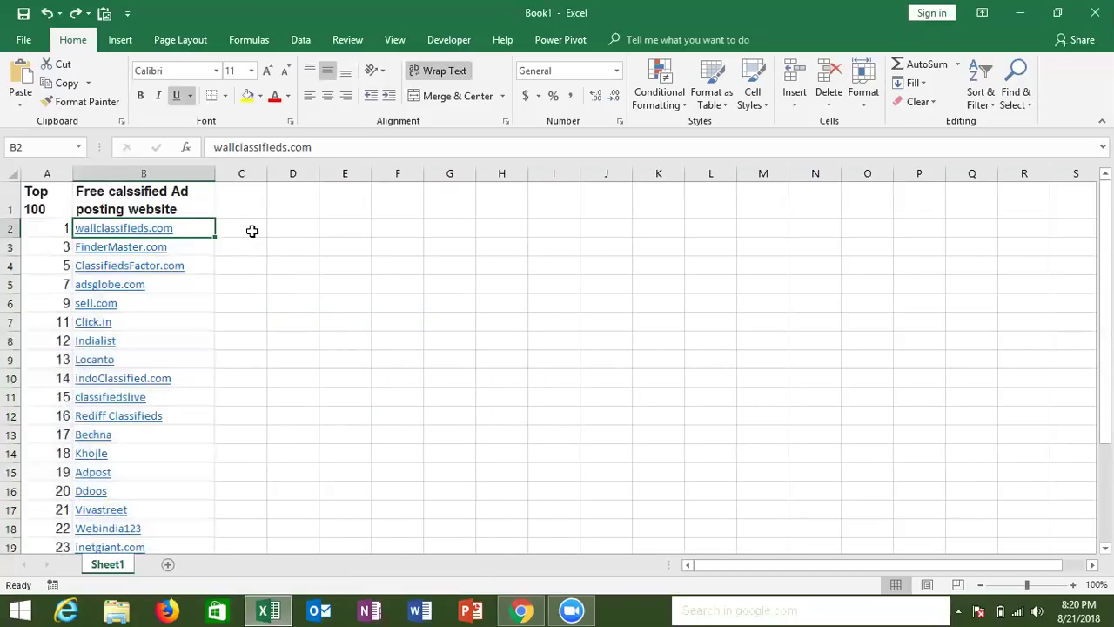
pyautogui.click(252, 231)
pyautogui.hotkey('ctrl', 'v')
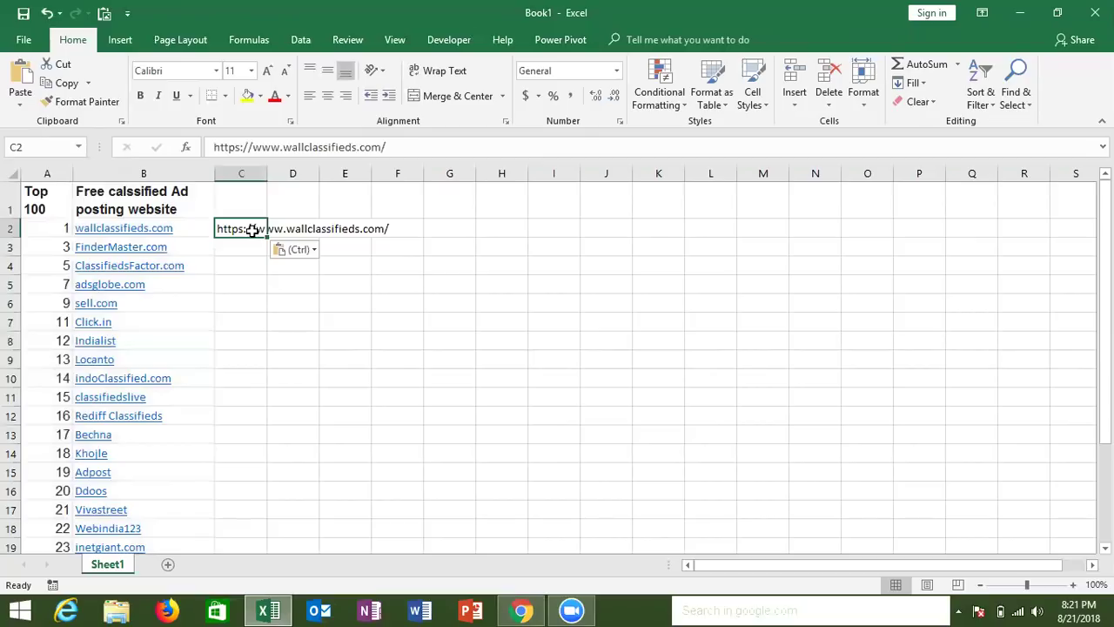
pyautogui.press('Delete')
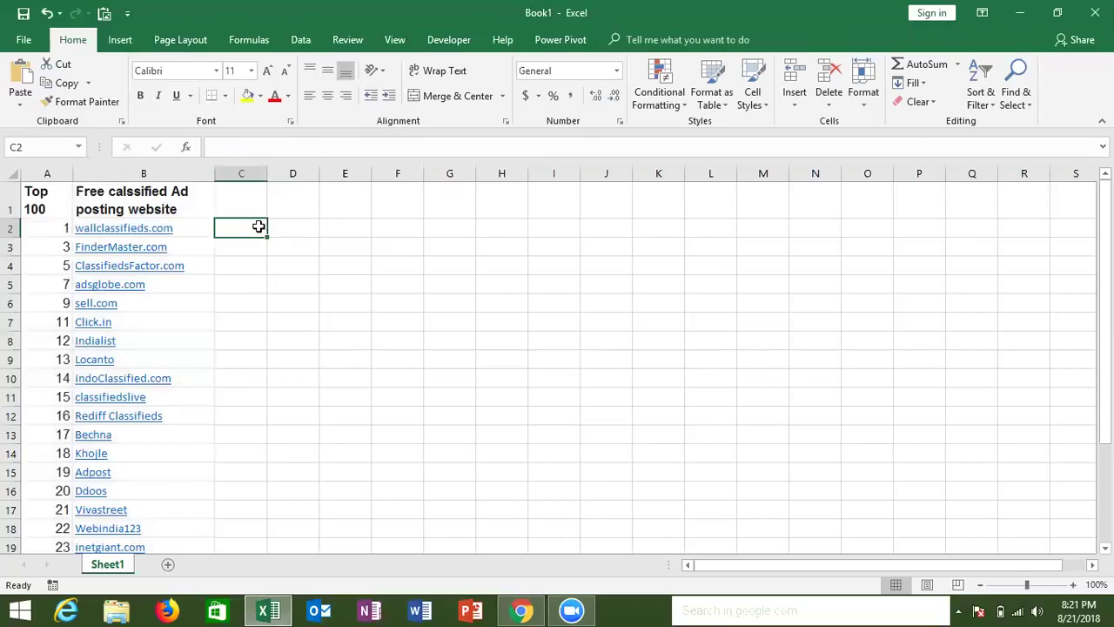
pyautogui.click(449, 40)
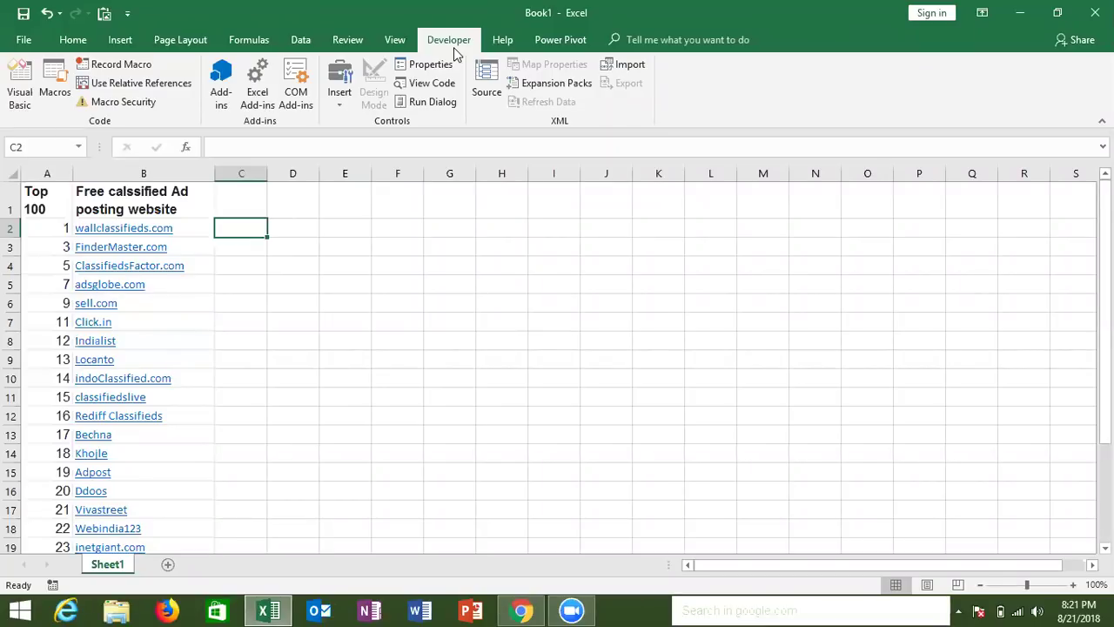
# Insert a new module in the VBA editor and declare Function url(n As Range)
pyautogui.click(18, 87)
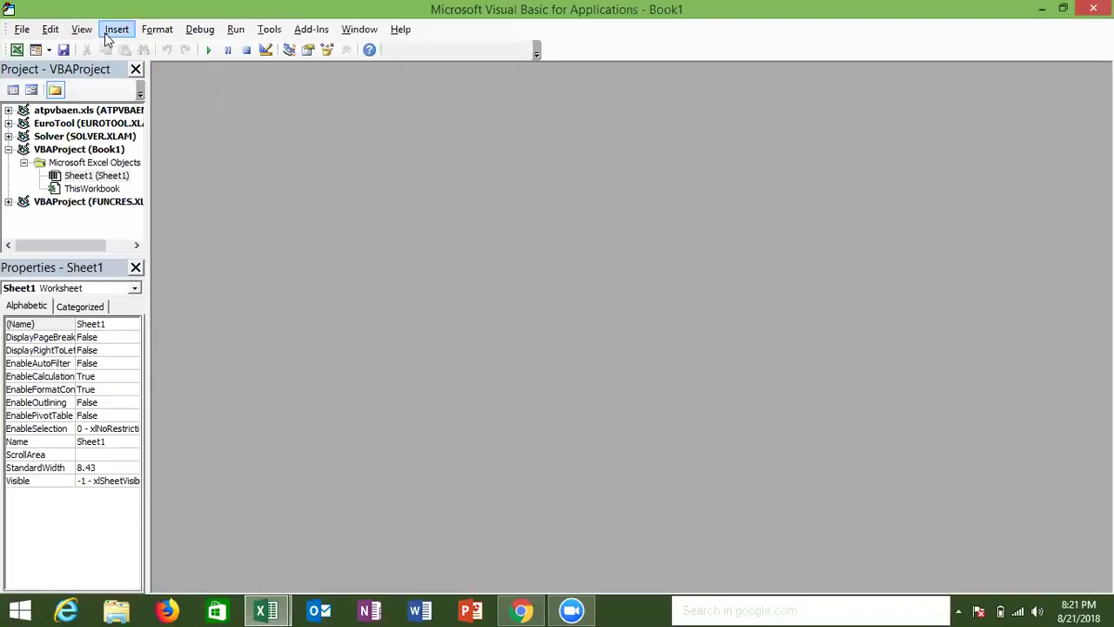
pyautogui.click(111, 35)
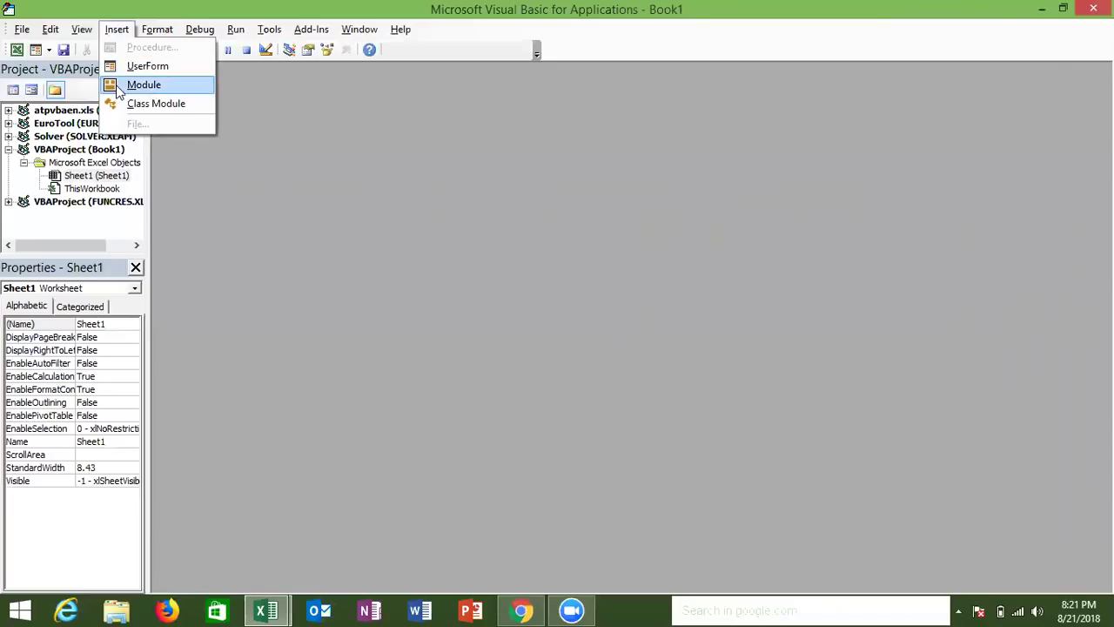
pyautogui.click(119, 92)
pyautogui.write('function url(n as ra')
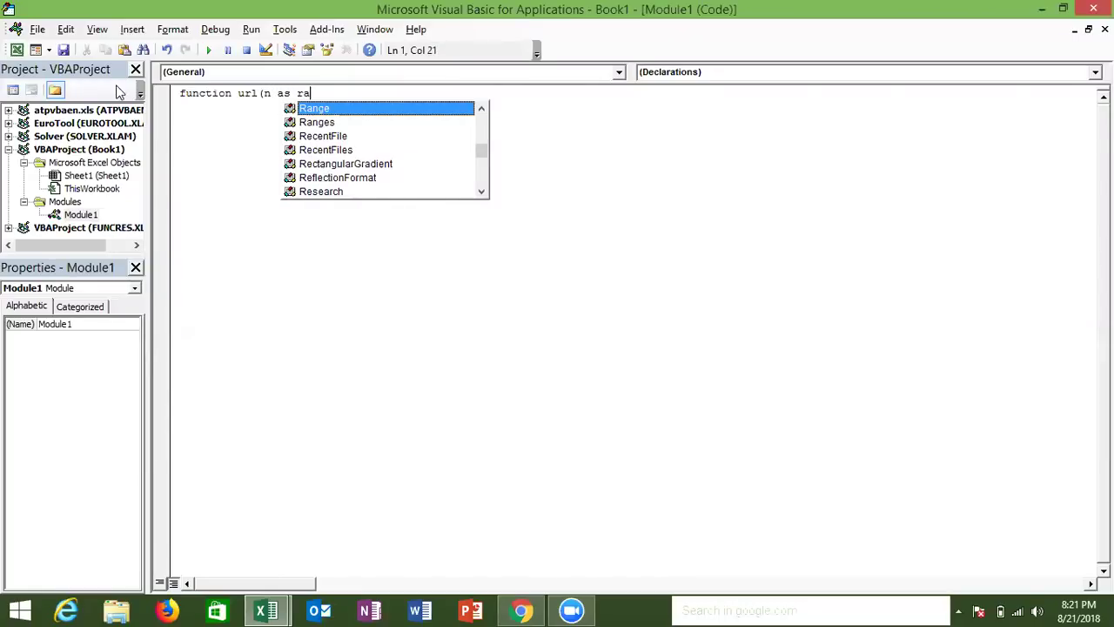
pyautogui.press('Tab')
pyautogui.write(')')
pyautogui.press('Return')
pyautogui.press('Return')
pyautogui.press('Return')
pyautogui.press('Return')
# Write the function body url = n.Hyperlinks(1).Address and return to Excel
pyautogui.press('Up')
pyautogui.press('Up')
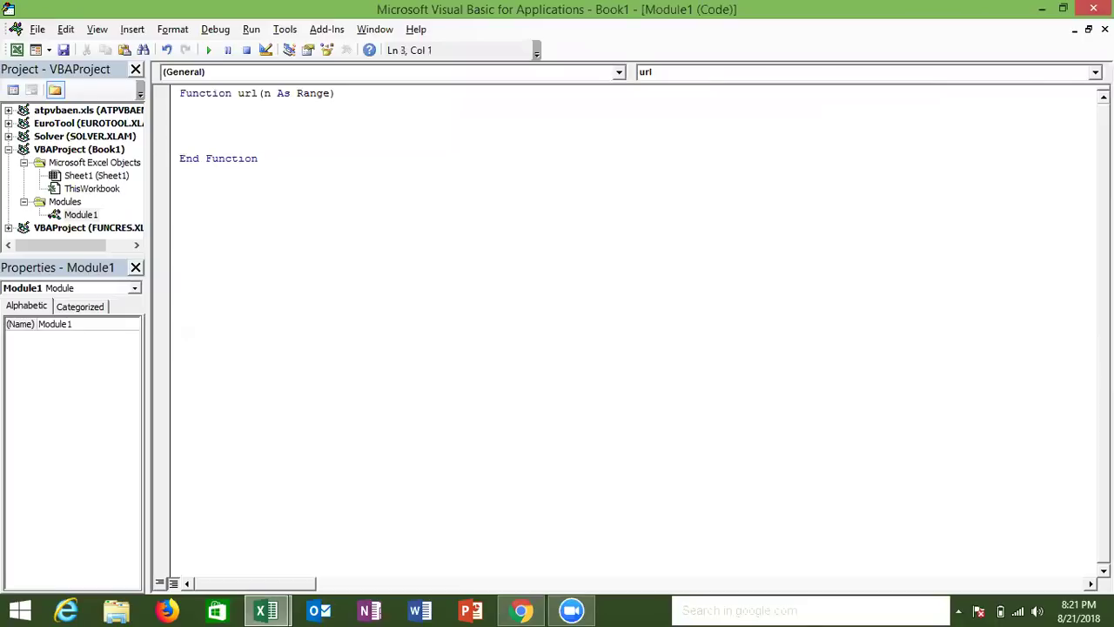
pyautogui.write('url=n.')
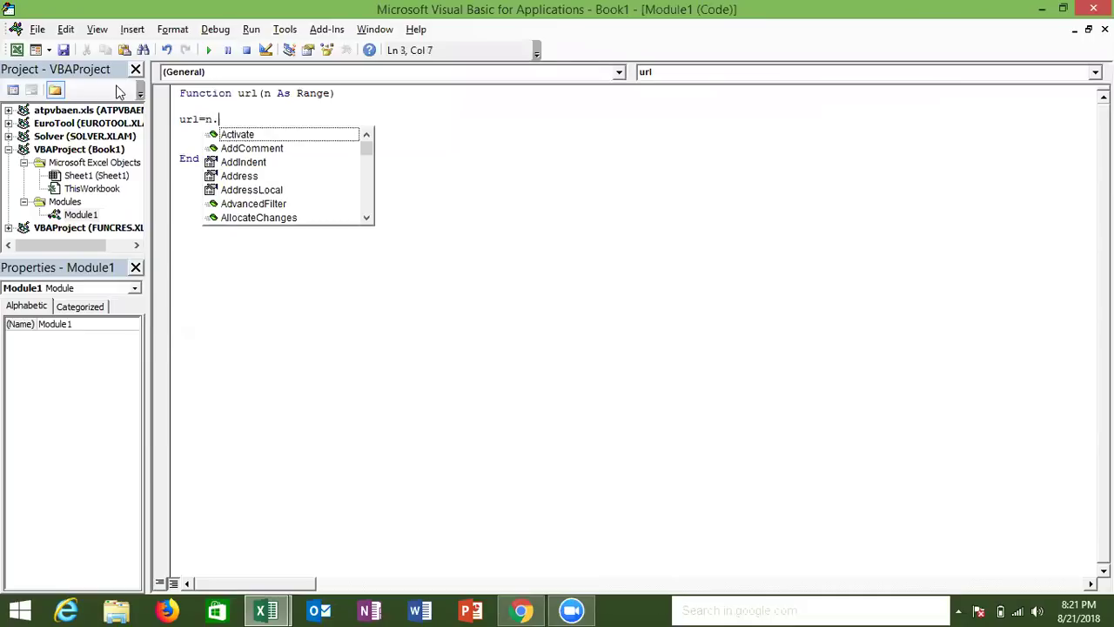
pyautogui.write('hy')
pyautogui.press('Tab')
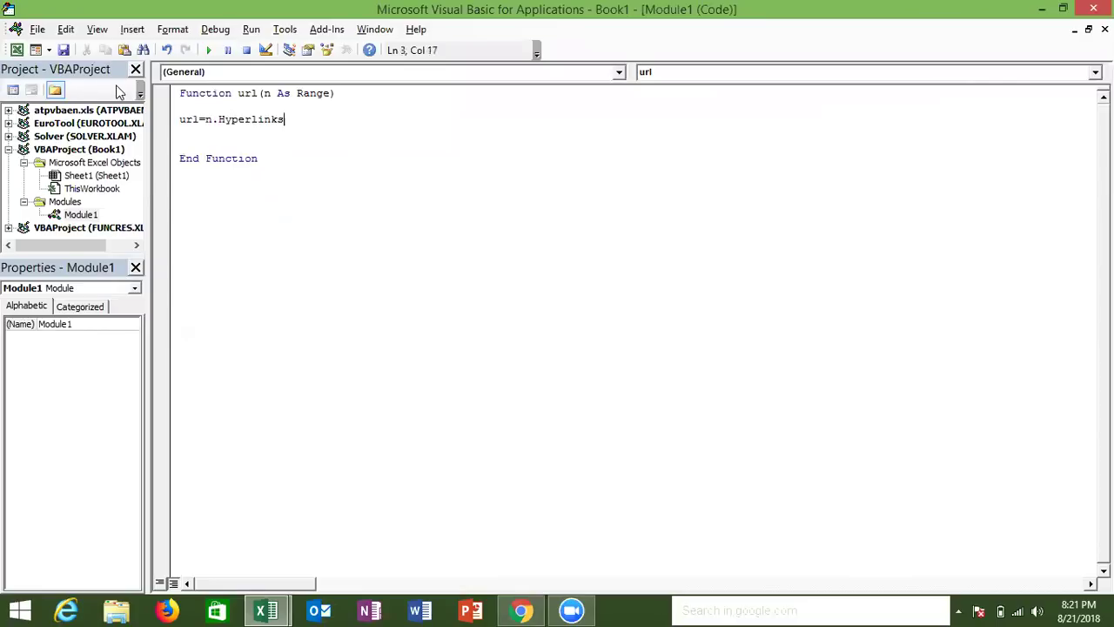
pyautogui.write('(')
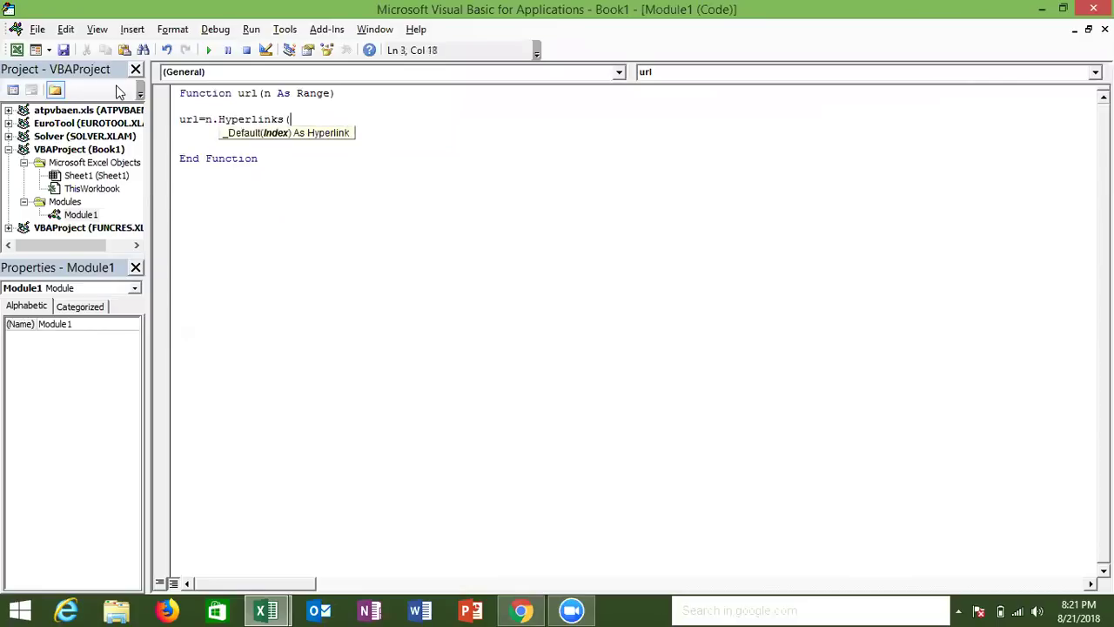
pyautogui.write('1)')
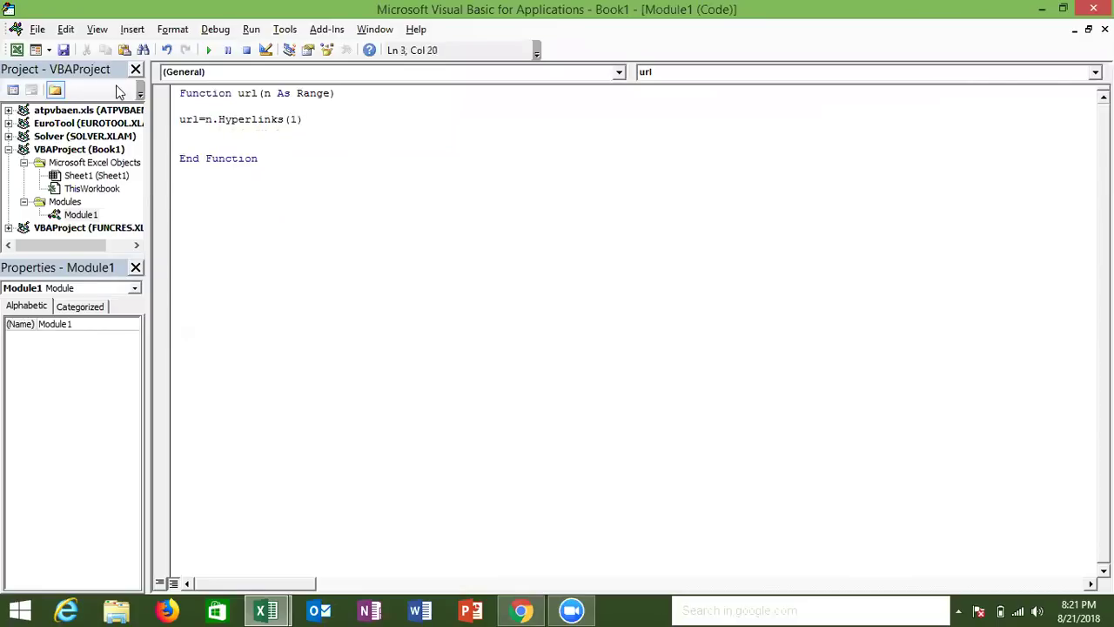
pyautogui.write('.ad')
pyautogui.press('Tab')
pyautogui.click(190, 137)
pyautogui.hotkey('alt', 'Tab')
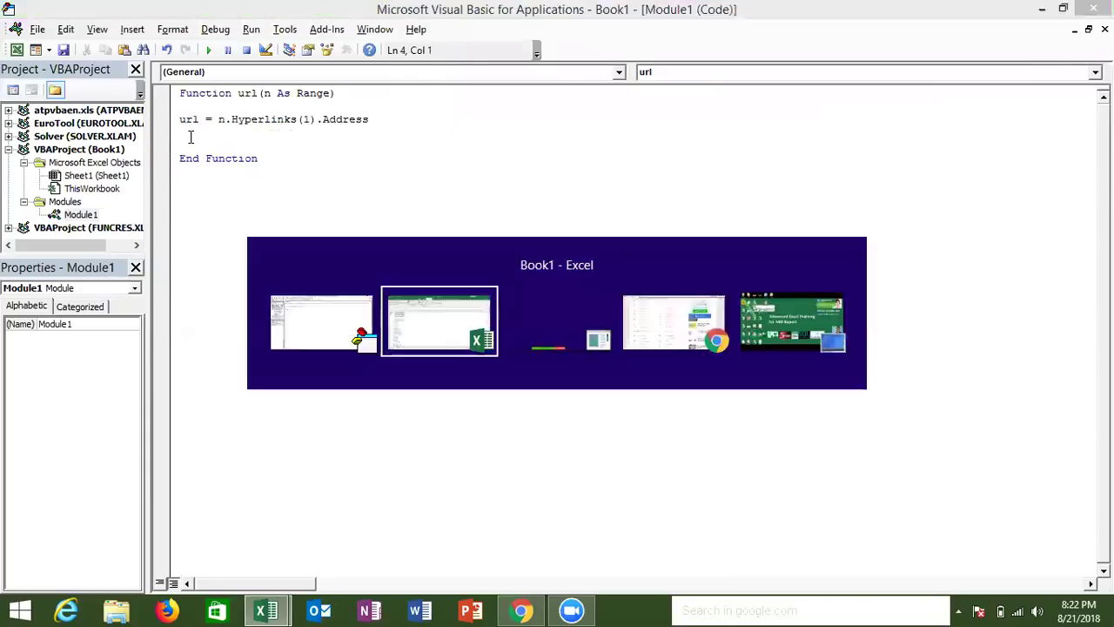
pyautogui.write('=')
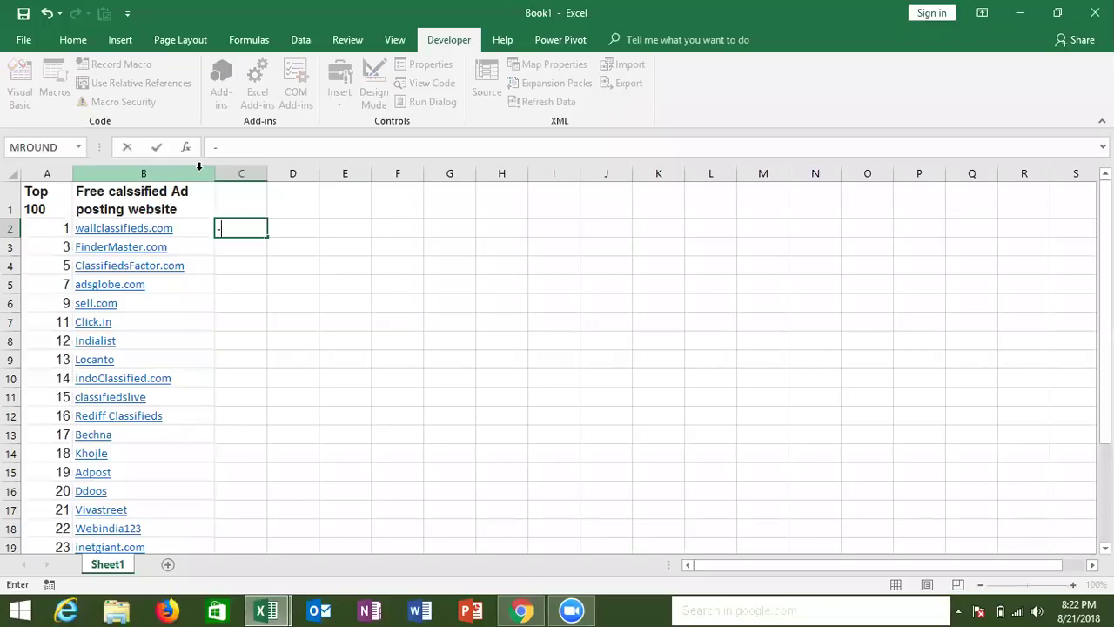
pyautogui.write('u')
pyautogui.press('BackSpace')
pyautogui.write('u')
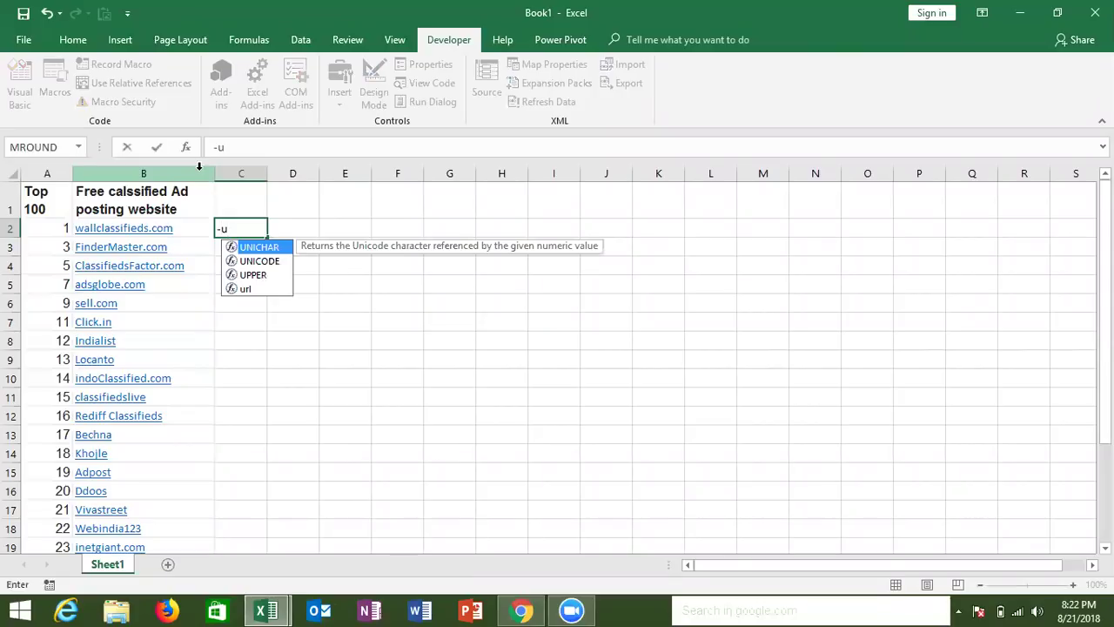
pyautogui.press('Down')
pyautogui.press('Down')
pyautogui.press('Down')
pyautogui.press('Tab')
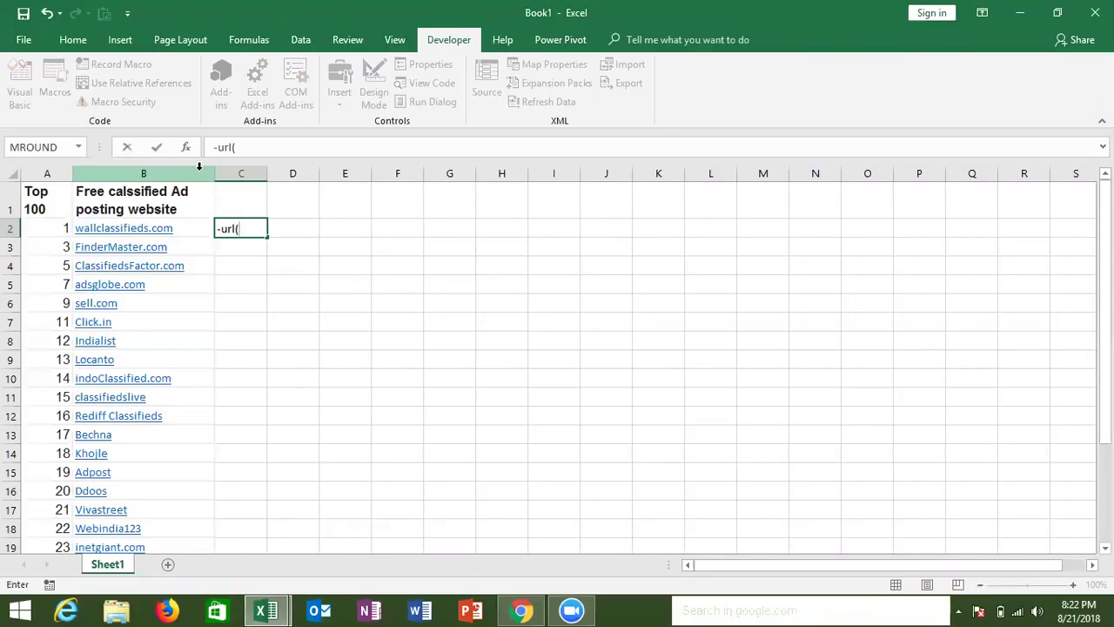
pyautogui.click(174, 228)
pyautogui.press('Return')
pyautogui.click(241, 228)
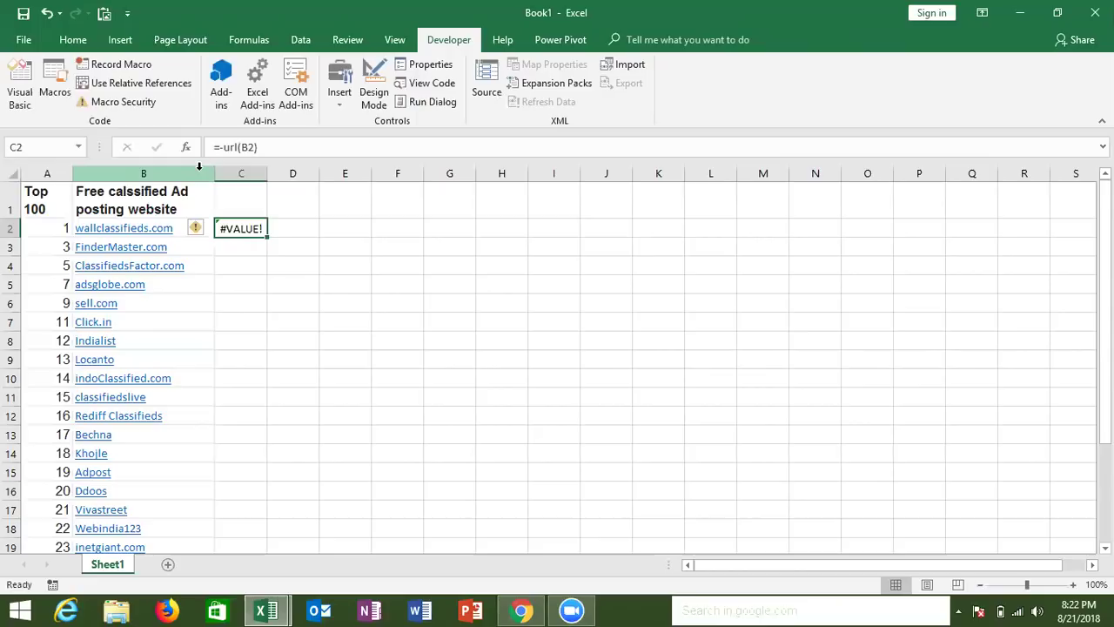
pyautogui.click(224, 147)
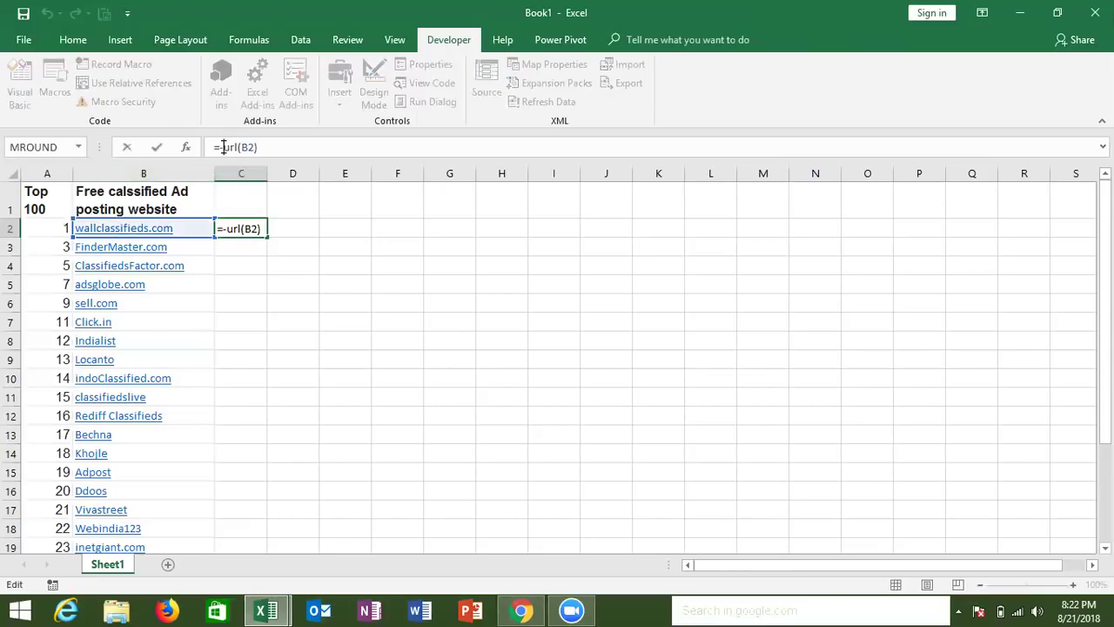
pyautogui.press('BackSpace')
pyautogui.press('Return')
pyautogui.press('Up')
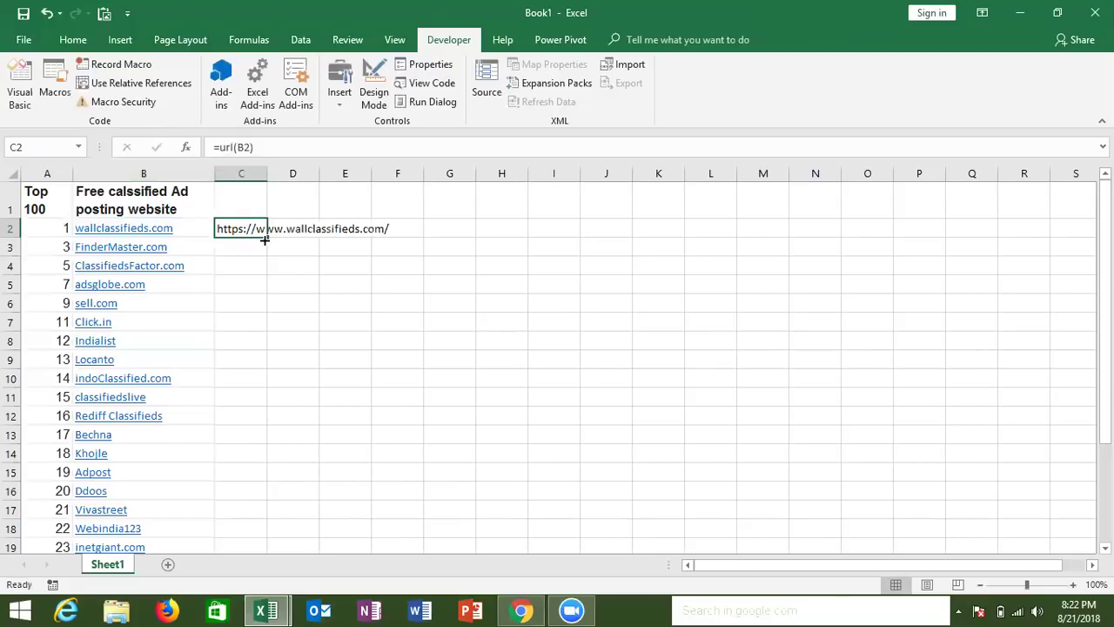
pyautogui.doubleClick(265, 237)
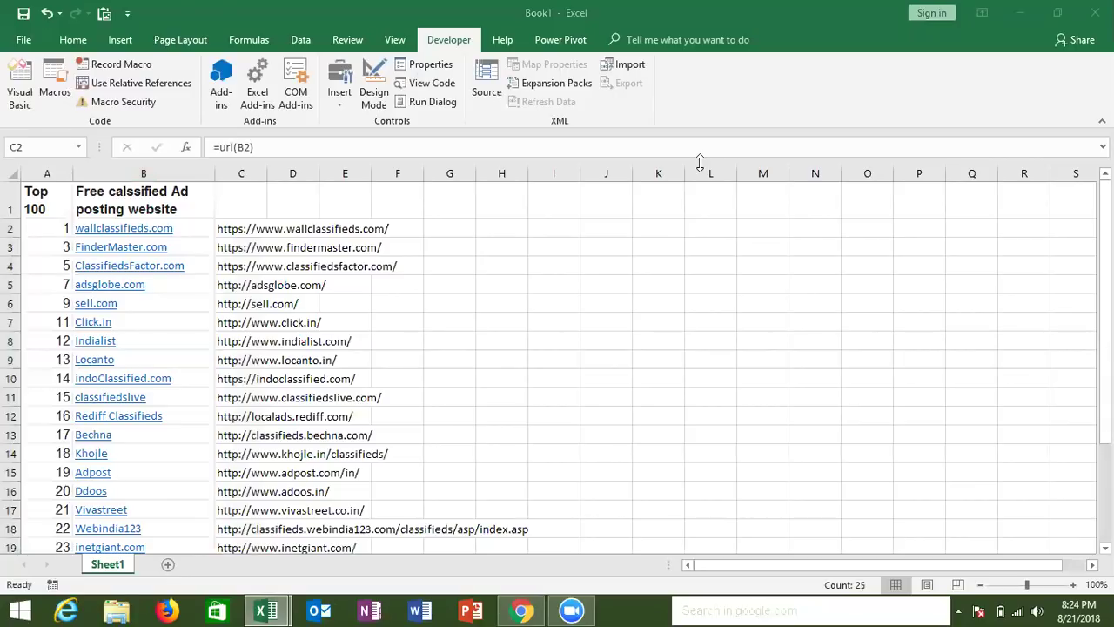
pyautogui.click(314, 323)
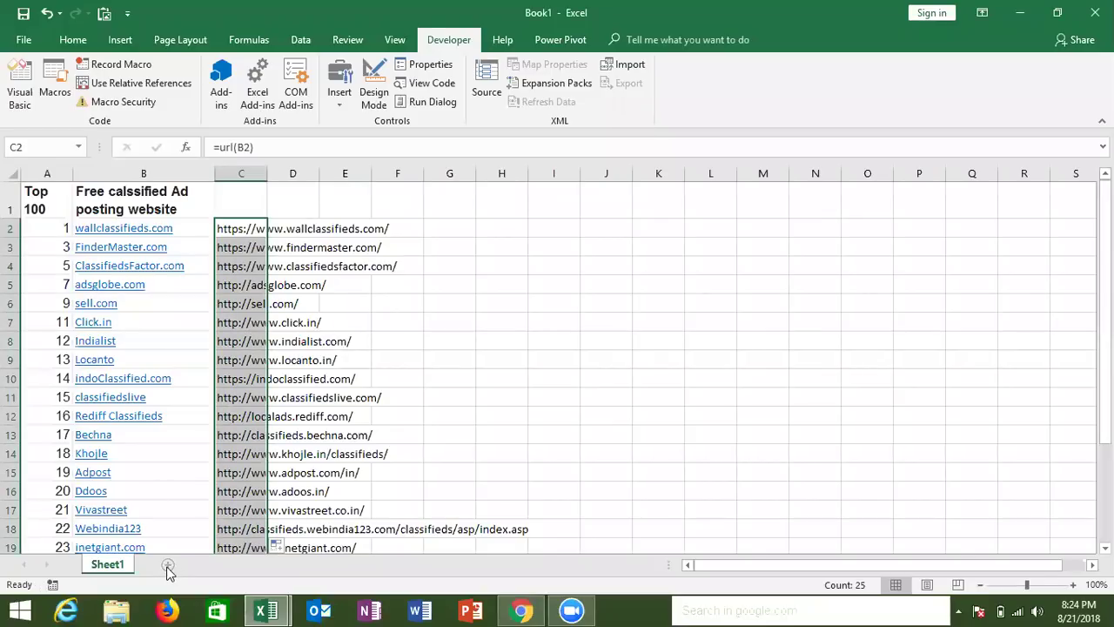
# Add a new sheet and enter 'vba' in A1 and 'VBE' in B1
pyautogui.click(168, 564)
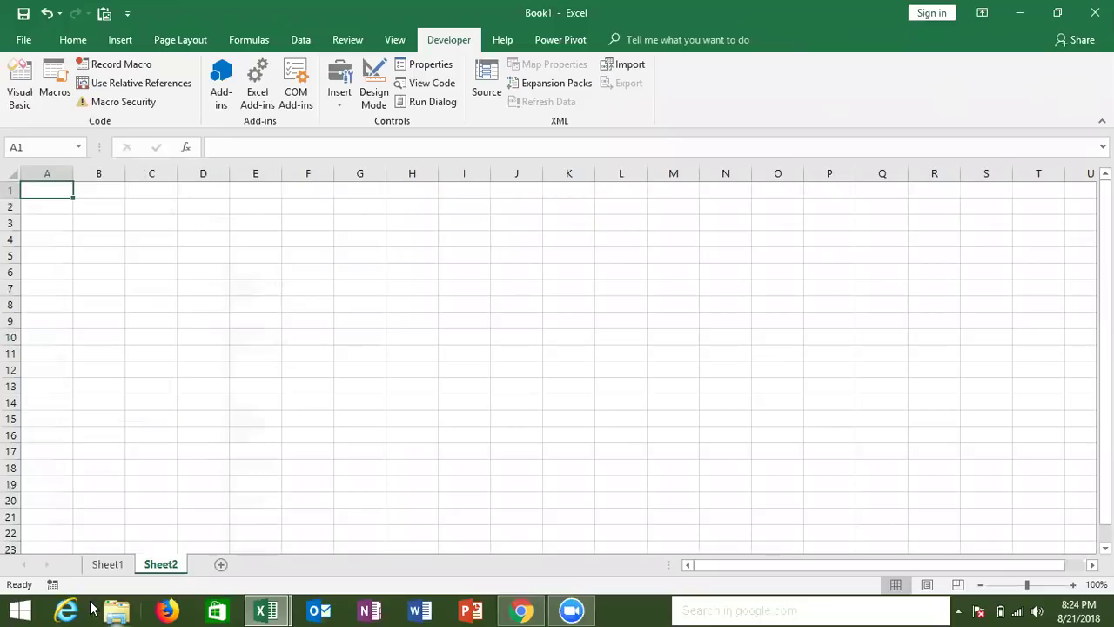
pyautogui.write('vba')
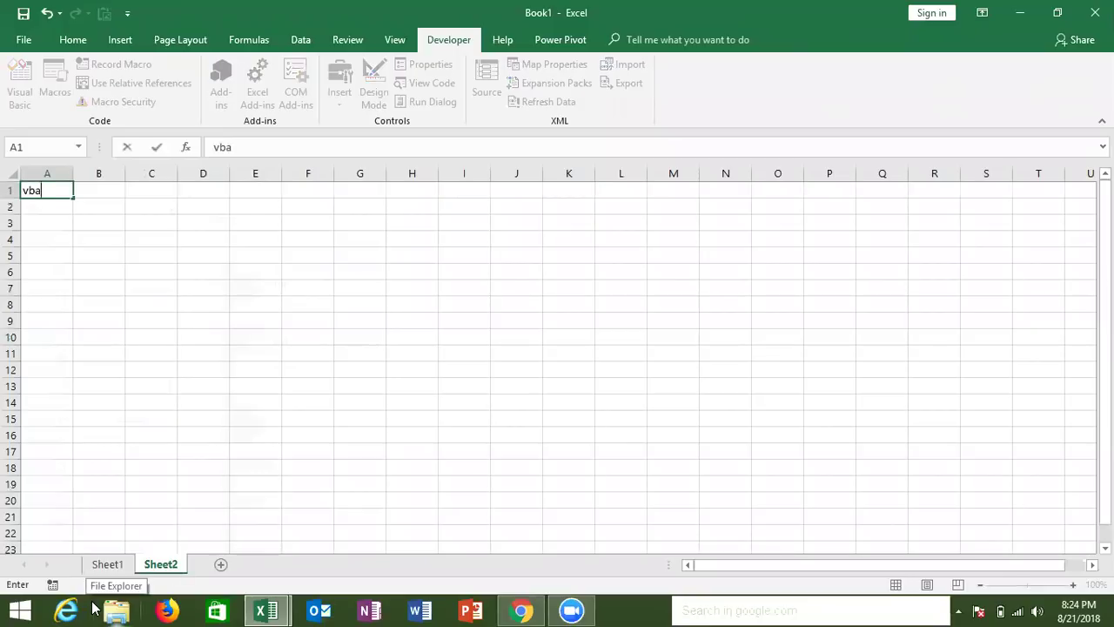
pyautogui.press('Return')
pyautogui.press('Return')
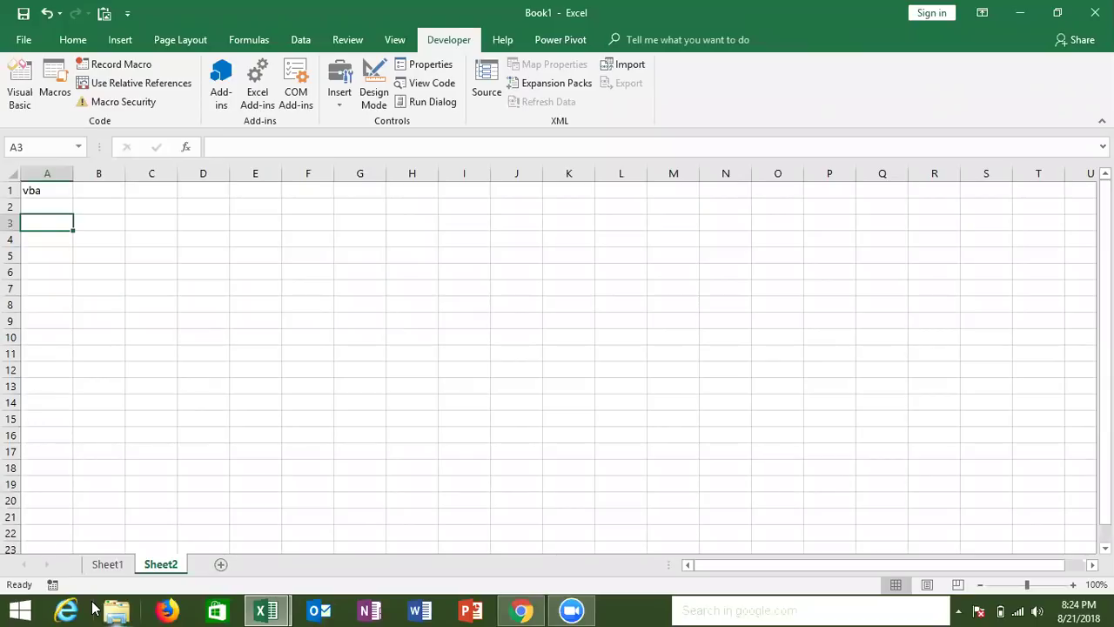
pyautogui.press('Up')
pyautogui.press('Up')
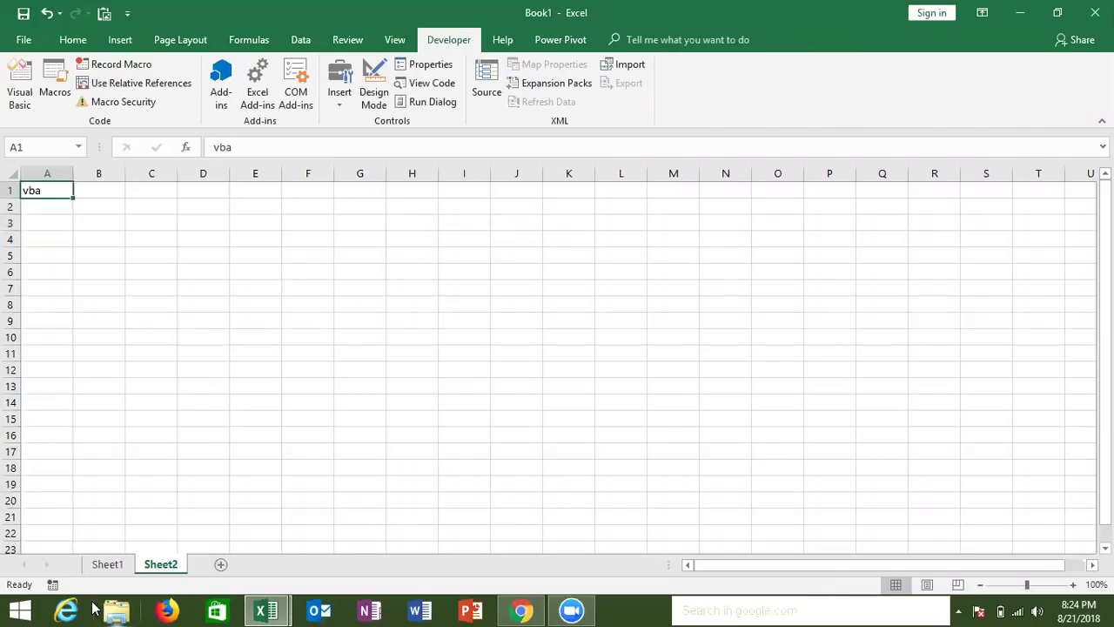
pyautogui.press('Down')
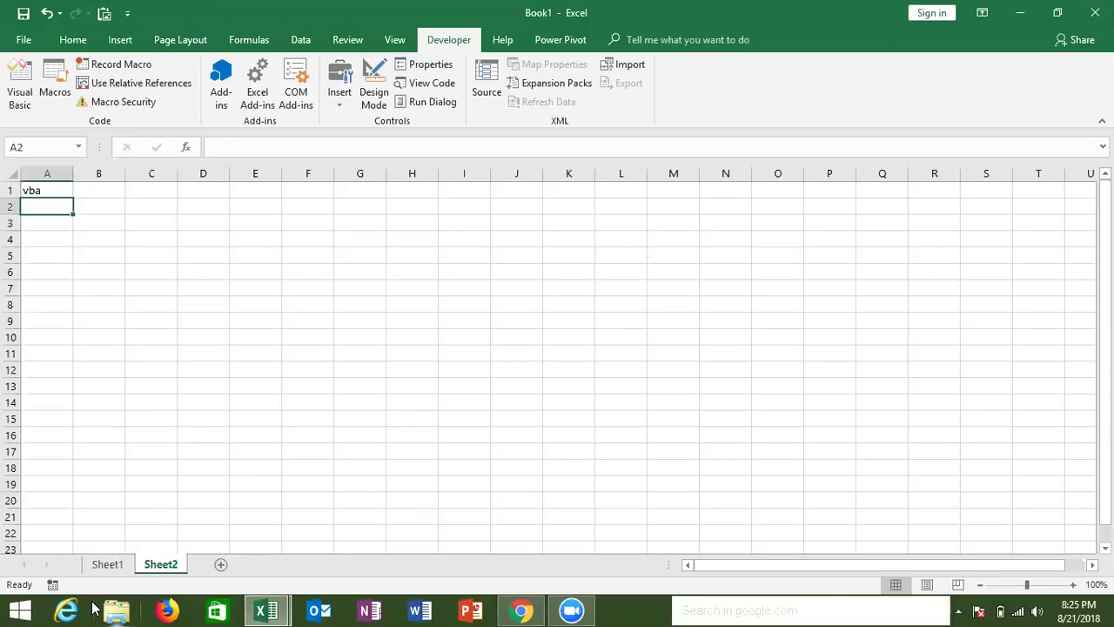
pyautogui.press('Up')
pyautogui.press('Right')
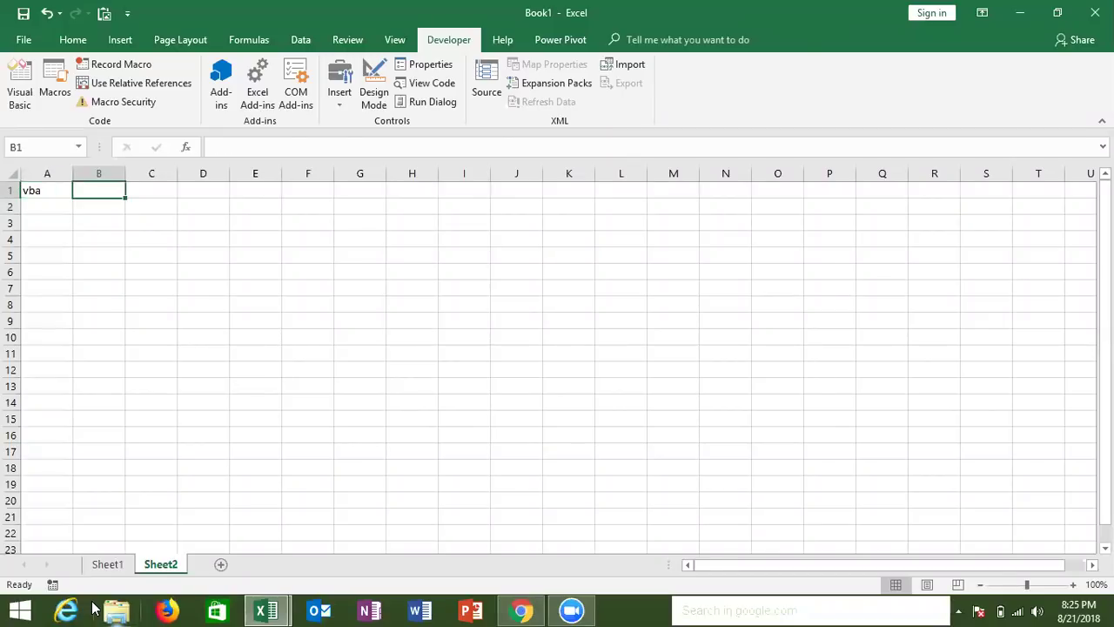
pyautogui.write('VBE')
pyautogui.press('Return')
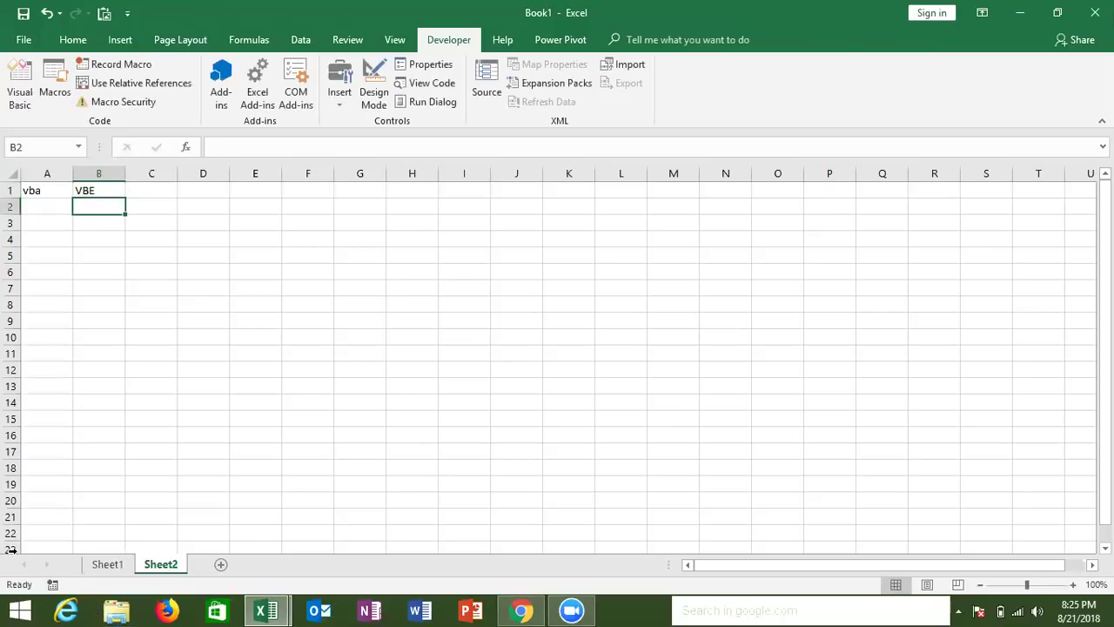
# Open the Visual Basic editor briefly, close it, and reselect A1
pyautogui.click(30, 106)
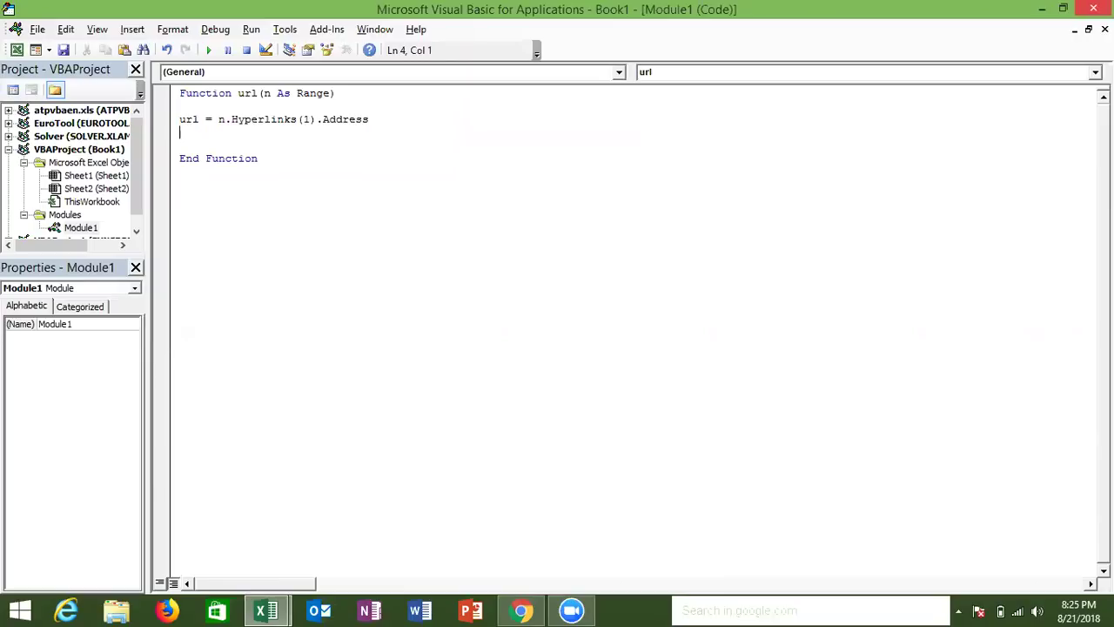
pyautogui.click(1093, 8)
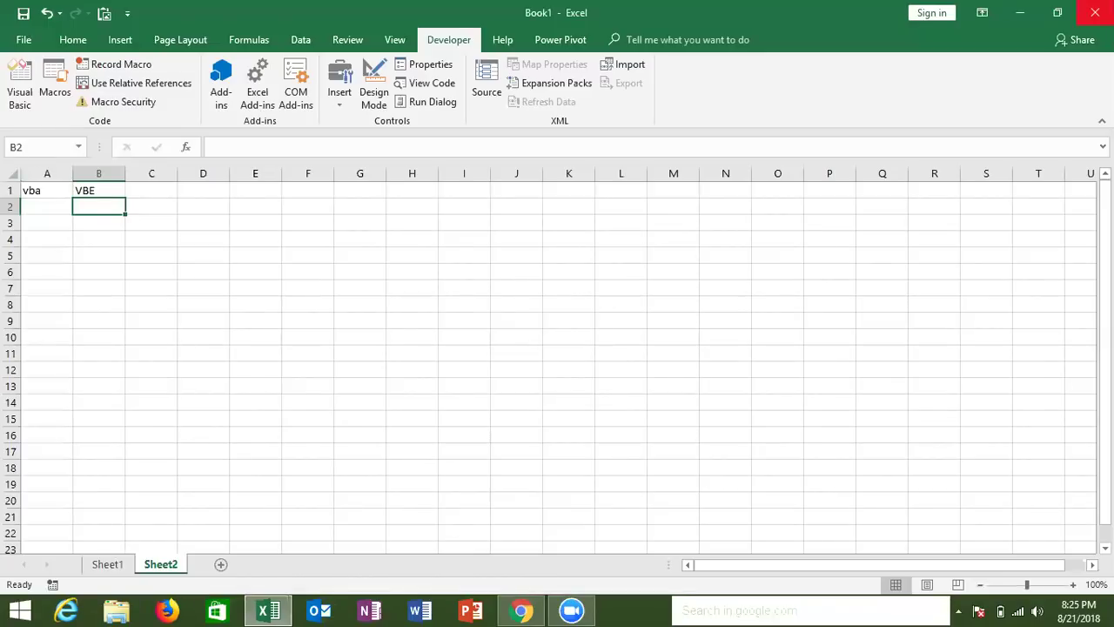
pyautogui.click(41, 193)
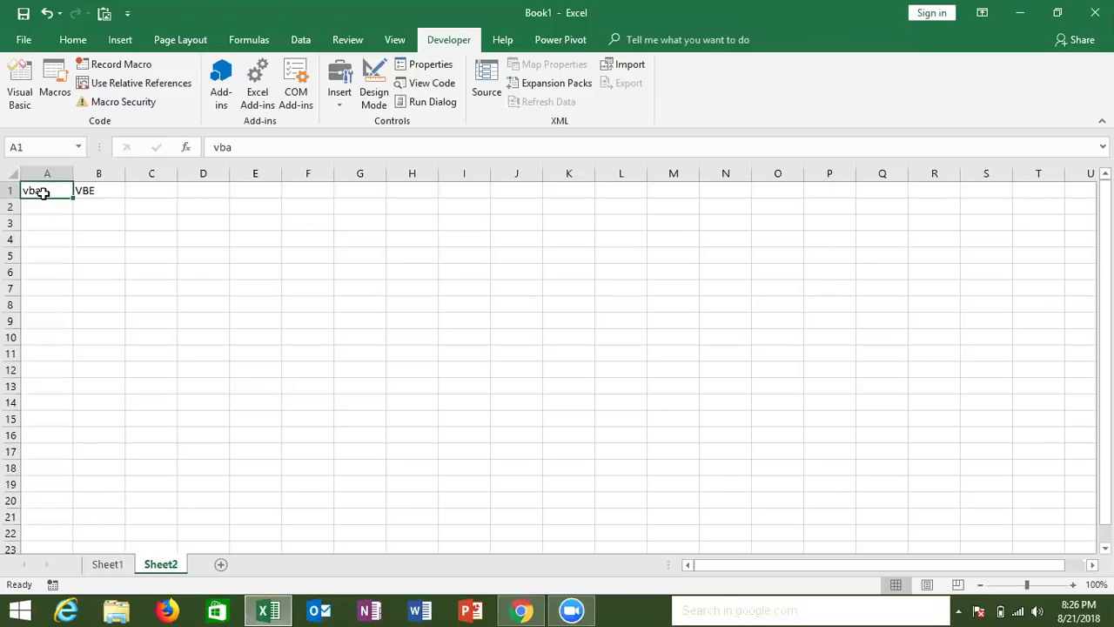
# Enter 'Macros' in cell B3 below the vba and VBE labels
pyautogui.press('Down')
pyautogui.press('Right')
pyautogui.press('Down')
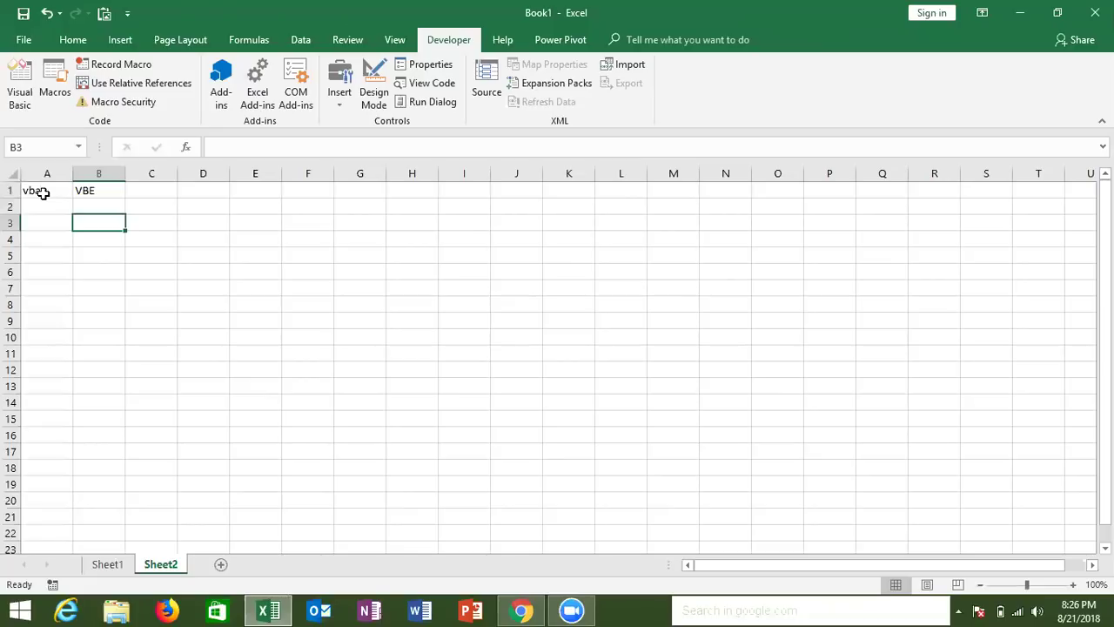
pyautogui.write('Macros')
pyautogui.press('Return')
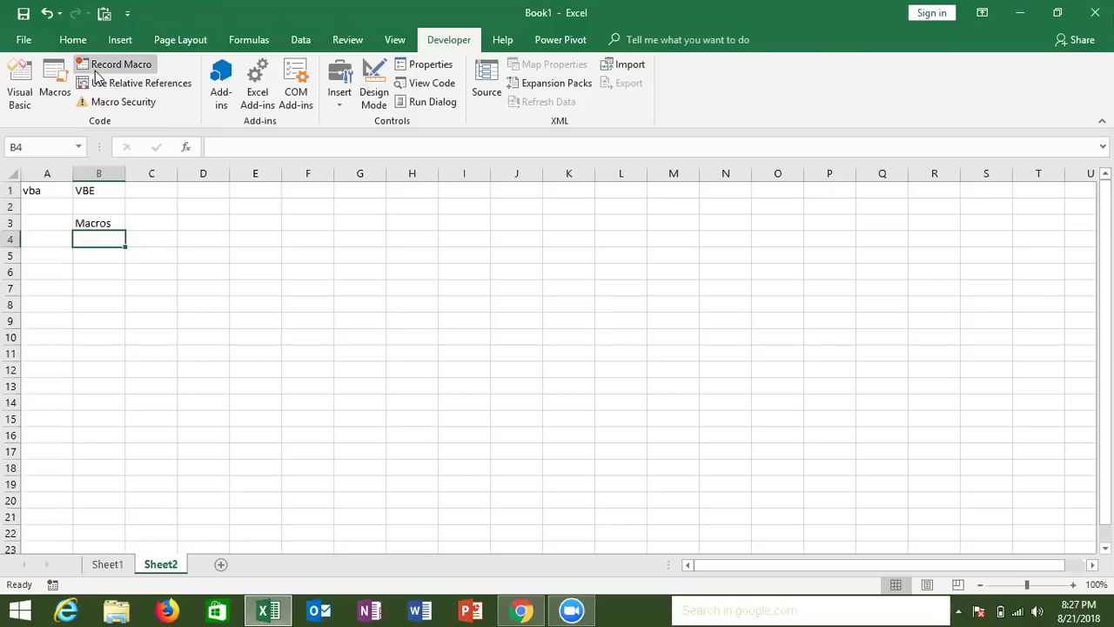
pyautogui.press('Right')
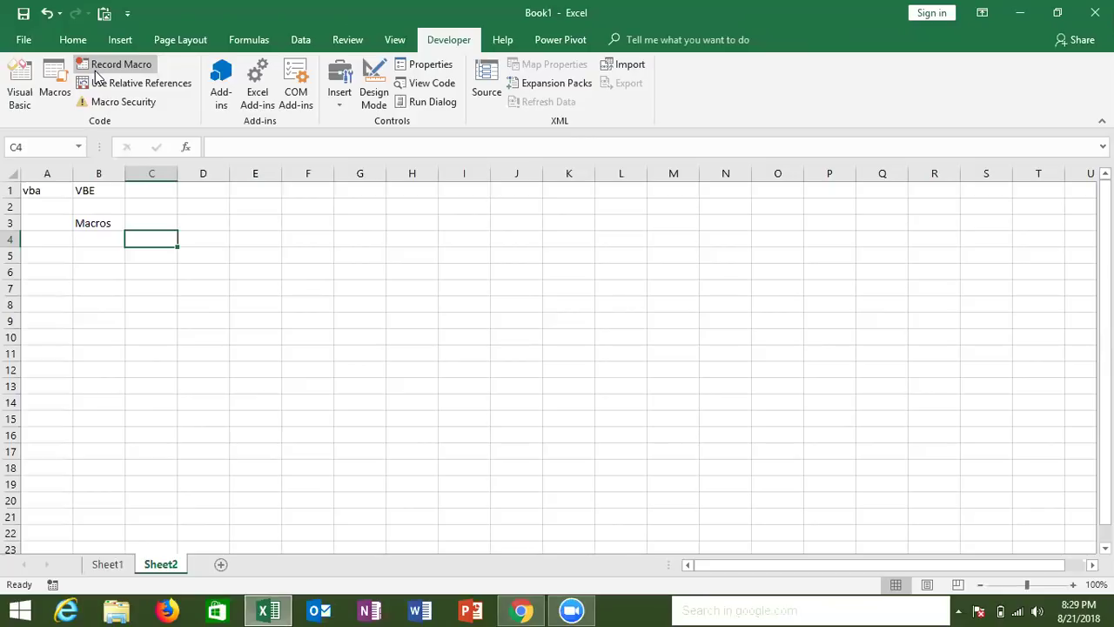
# Enter 'Function' in cell B6, correcting the mistyped final letter
pyautogui.press('Down')
pyautogui.press('Left')
pyautogui.press('Down')
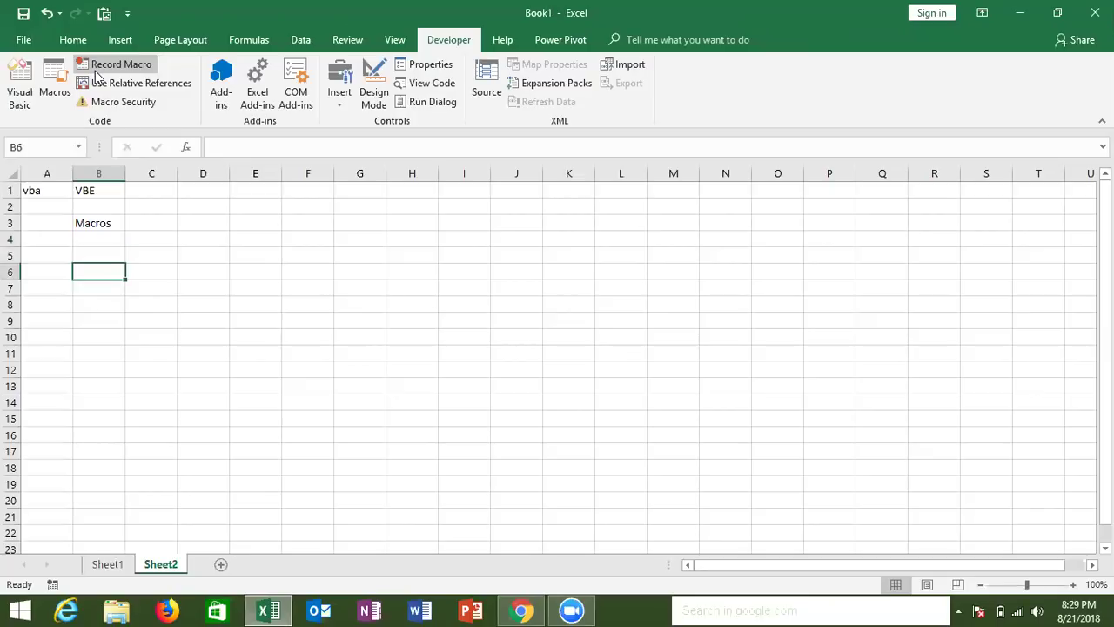
pyautogui.write('Functiom')
pyautogui.press('BackSpace')
pyautogui.write('n')
pyautogui.press('Return')
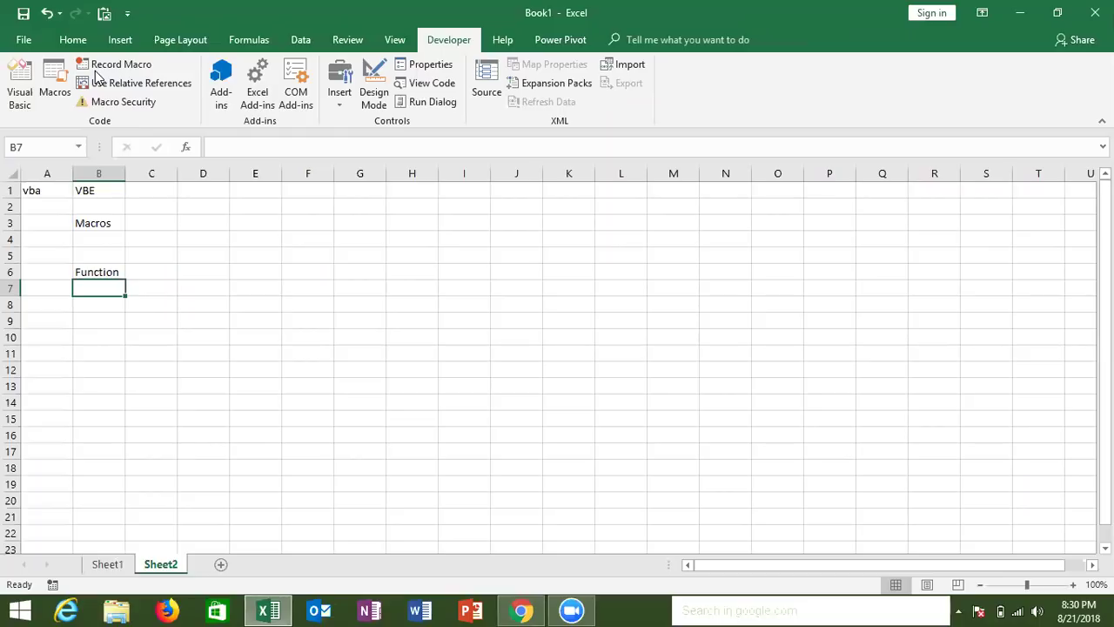
# Enter 'Userform' in B9, then switch to the Insert ribbon and select H6
pyautogui.press('Down')
pyautogui.press('Down')
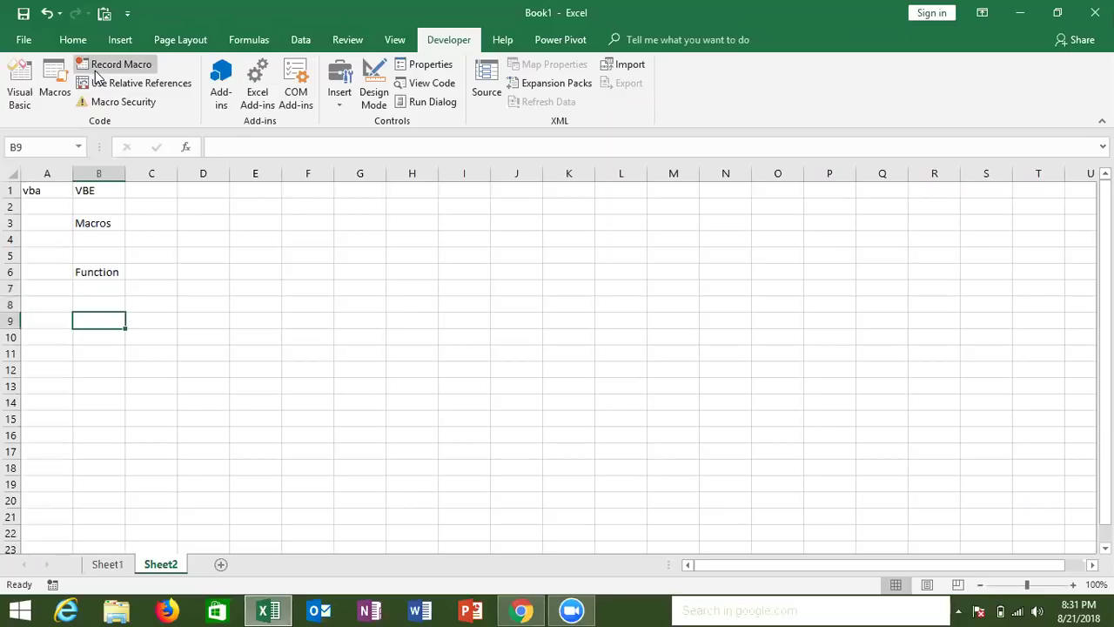
pyautogui.write('Userform')
pyautogui.press('Return')
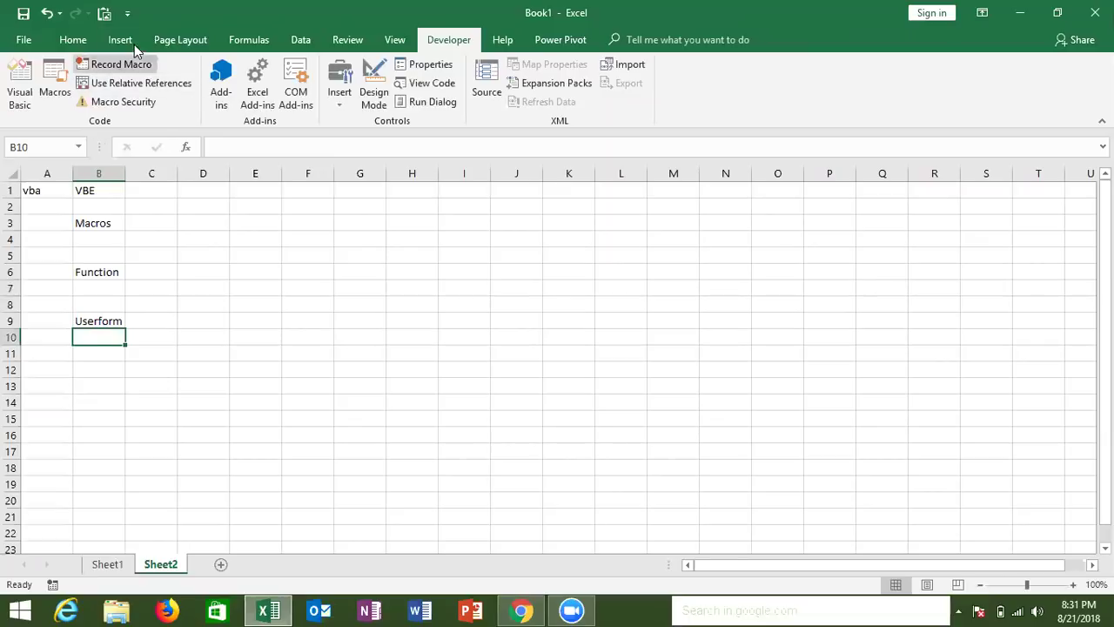
pyautogui.click(121, 41)
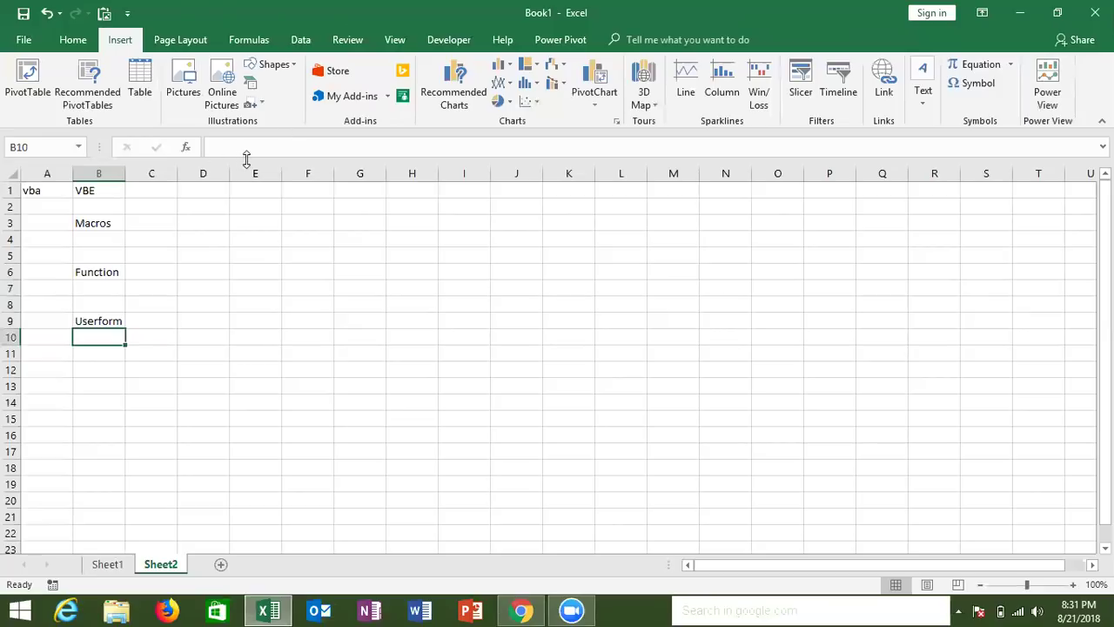
pyautogui.click(387, 270)
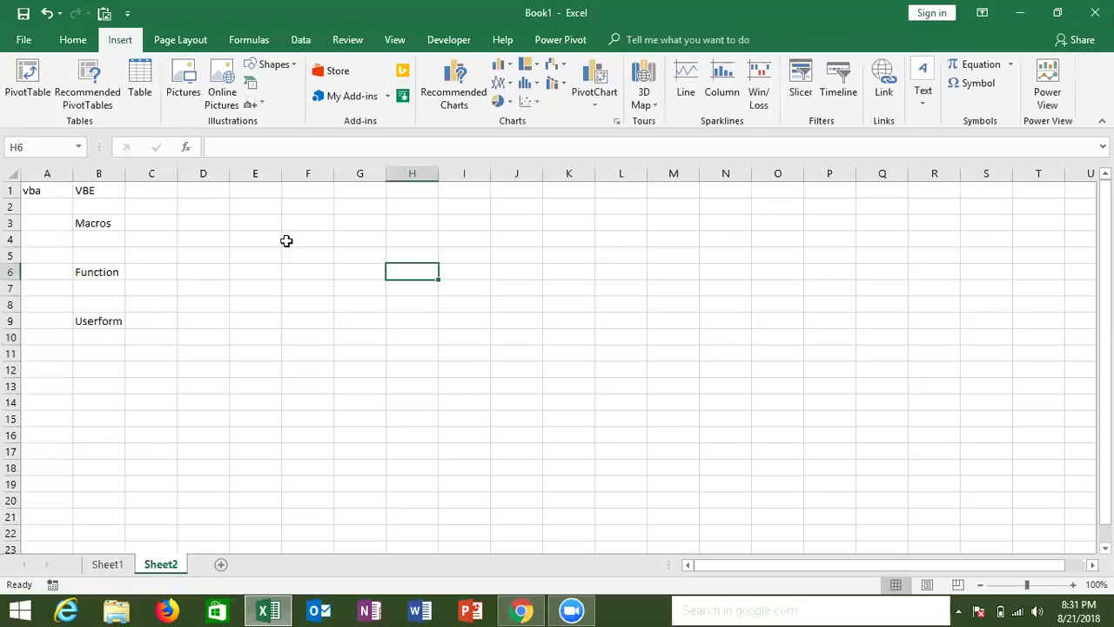
pyautogui.click(35, 91)
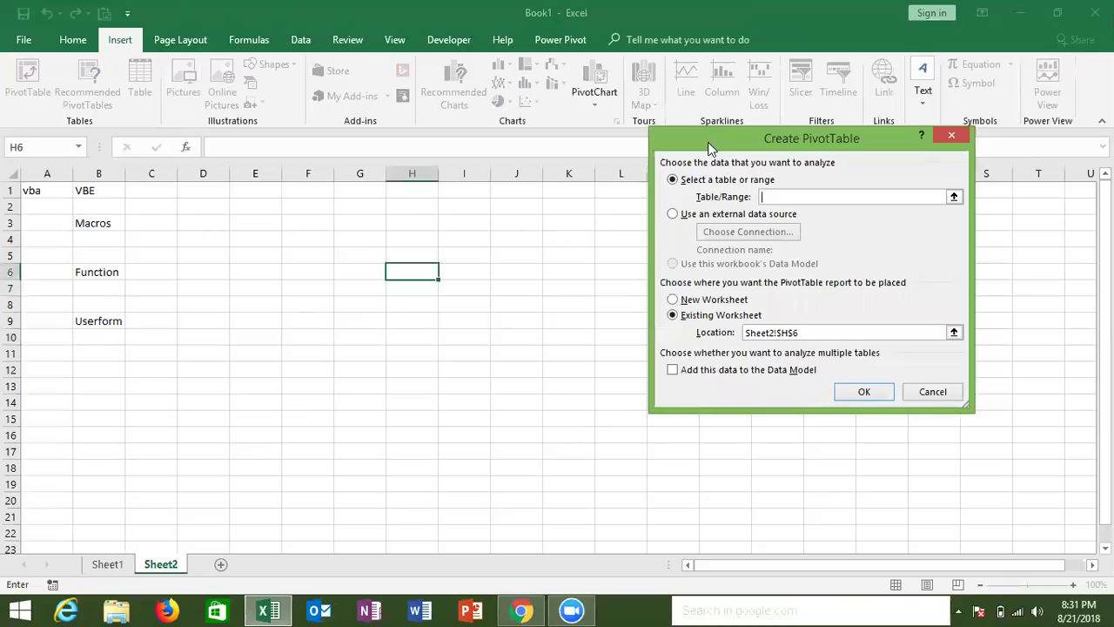
pyautogui.moveTo(736, 144); pyautogui.dragTo(550, 149)
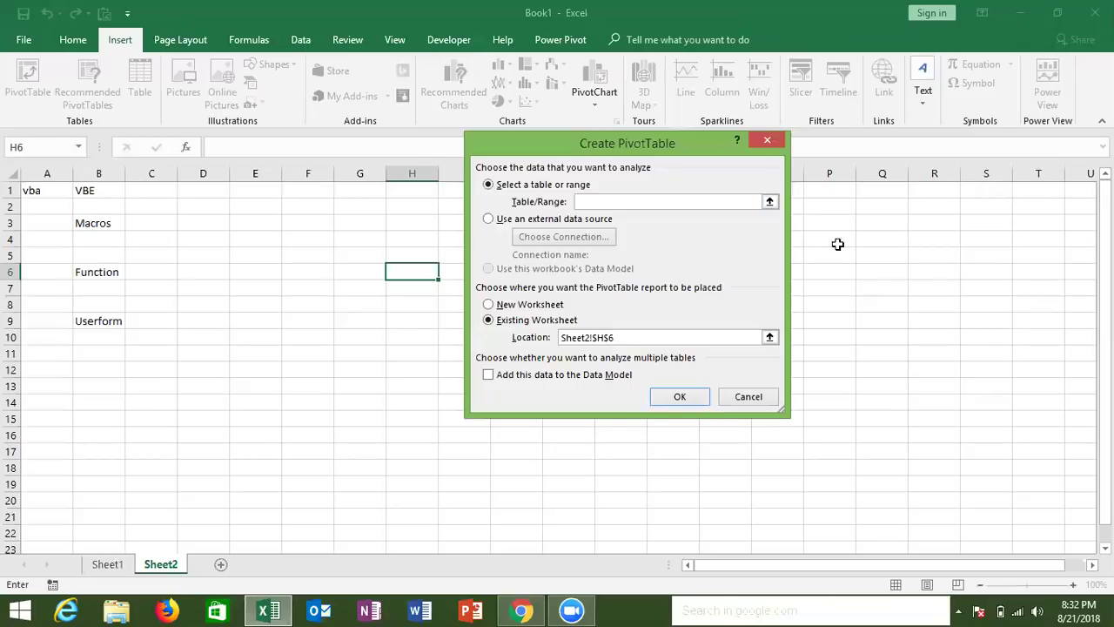
pyautogui.click(757, 393)
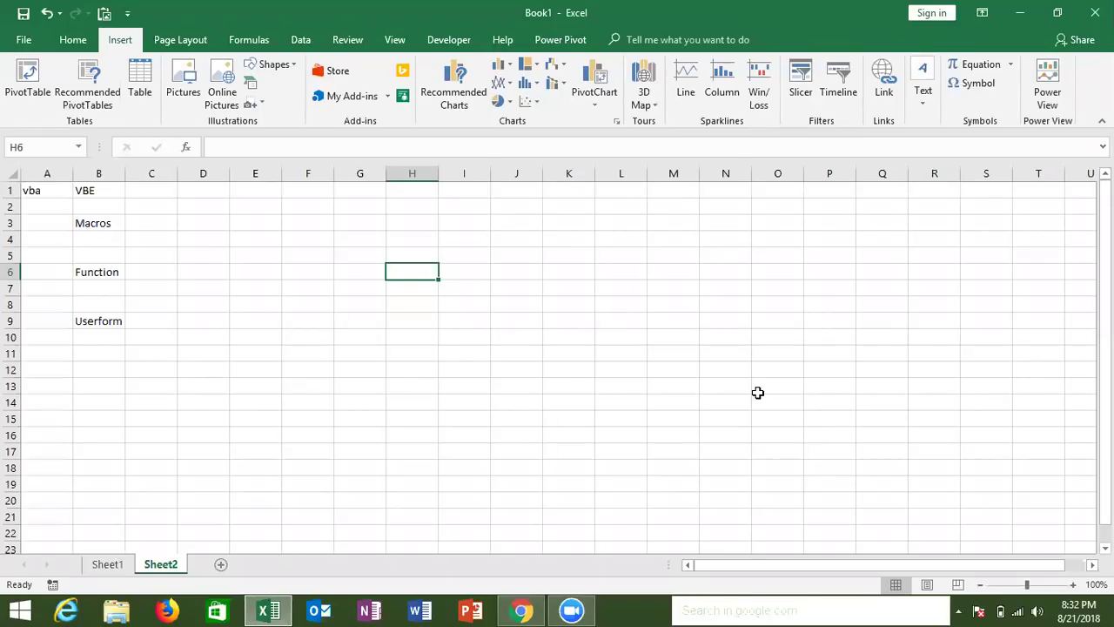
# Verify in Options > Customize Ribbon that Developer is checked, then confirm with OK
pyautogui.click(449, 40)
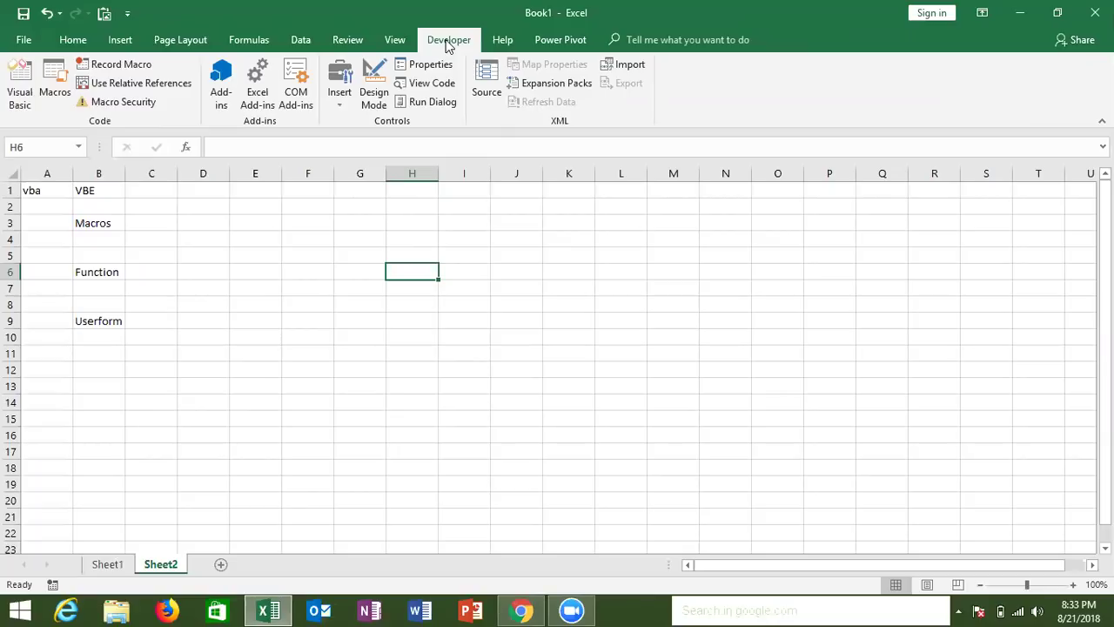
pyautogui.click(24, 39)
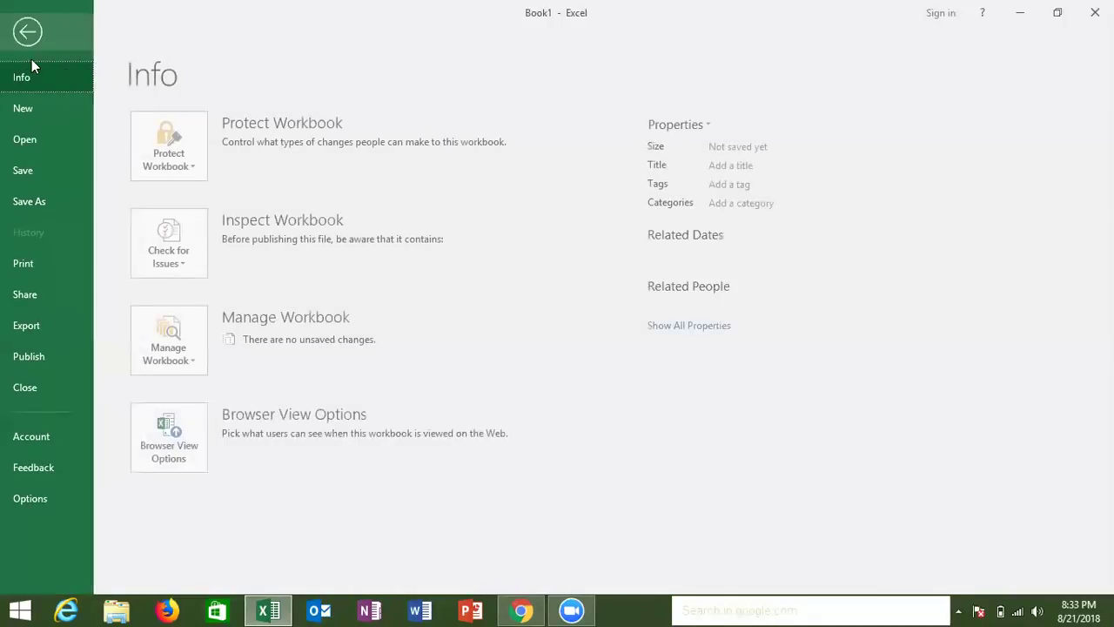
pyautogui.click(43, 498)
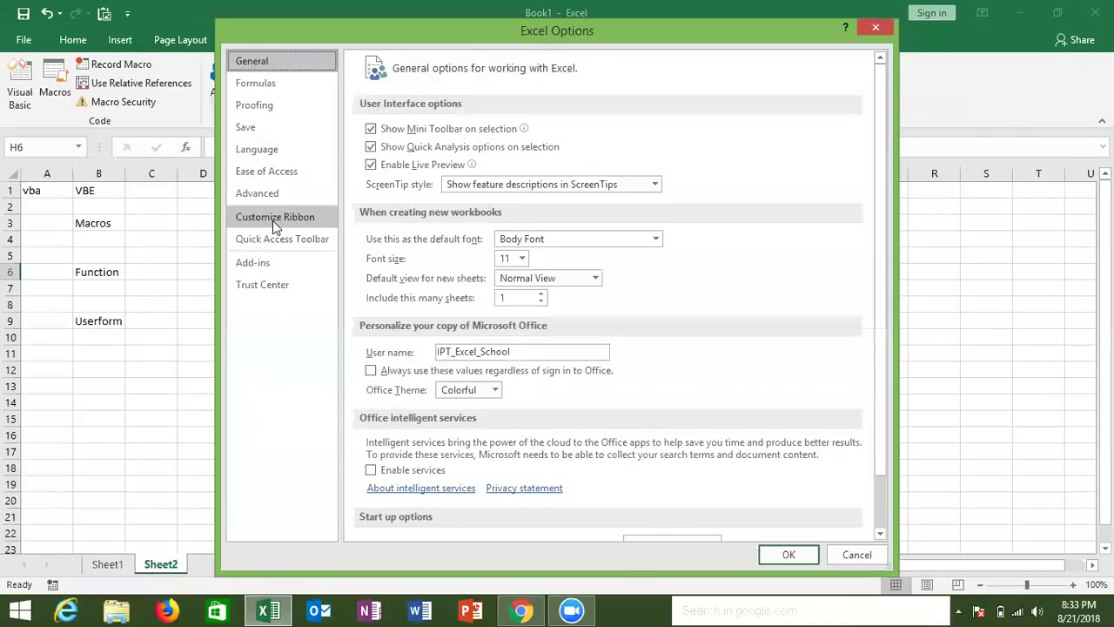
pyautogui.click(273, 221)
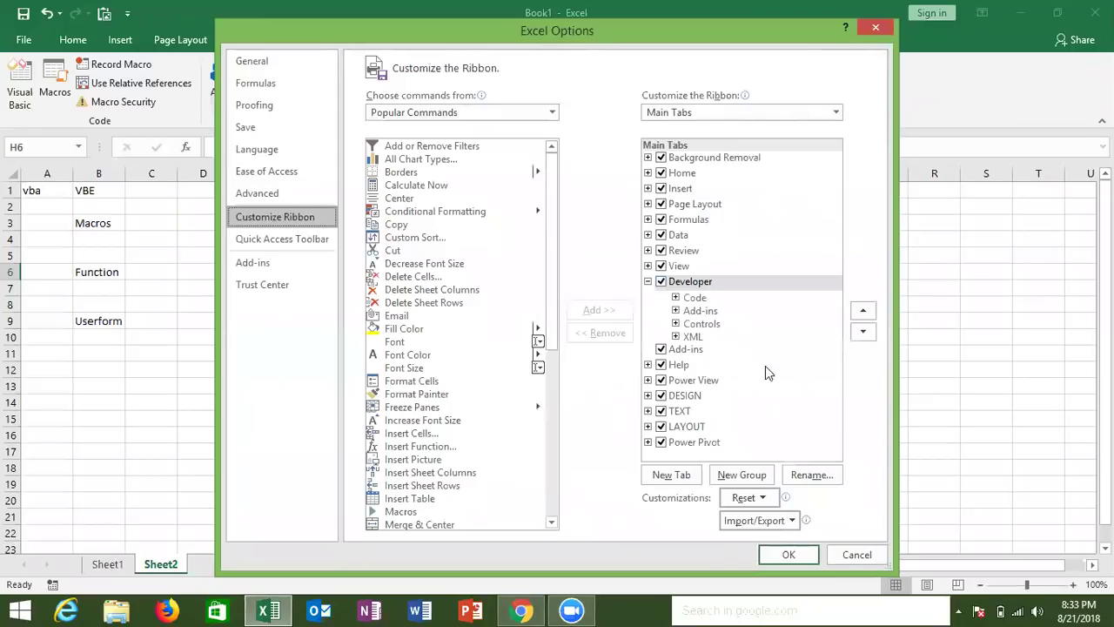
pyautogui.click(843, 556)
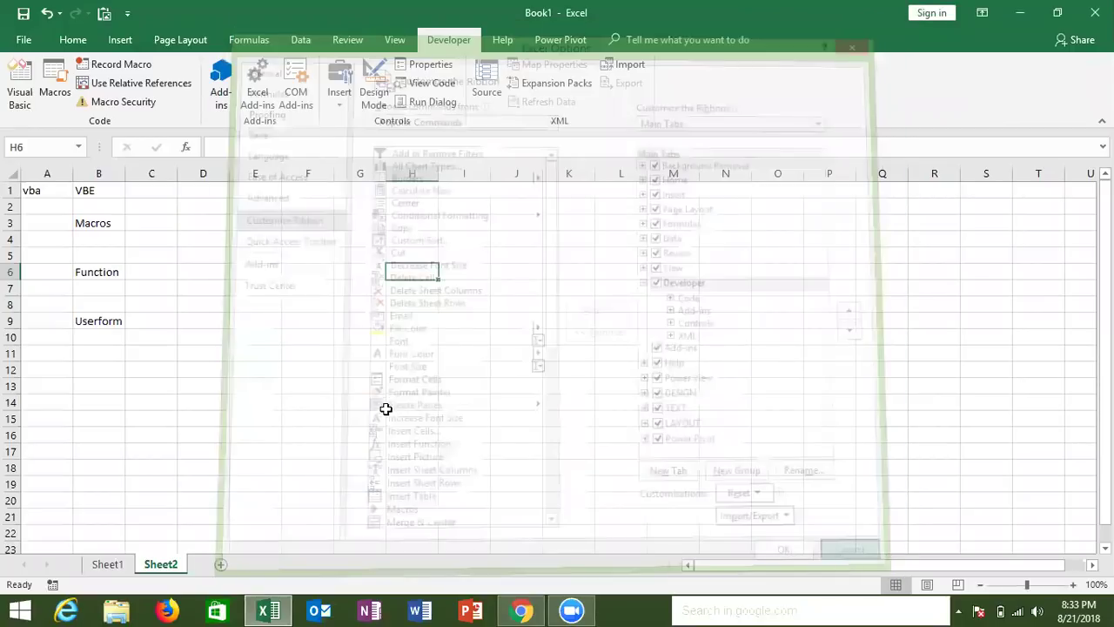
pyautogui.click(245, 237)
# Review Macro Security settings without changes, then browse for a Save As location
pyautogui.click(135, 106)
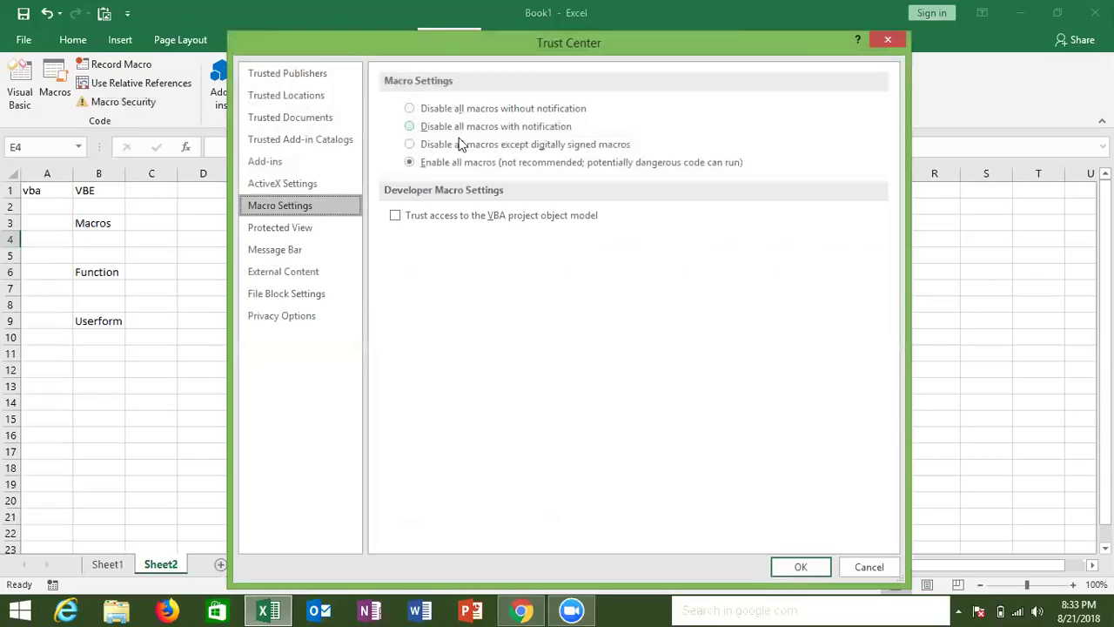
pyautogui.click(862, 567)
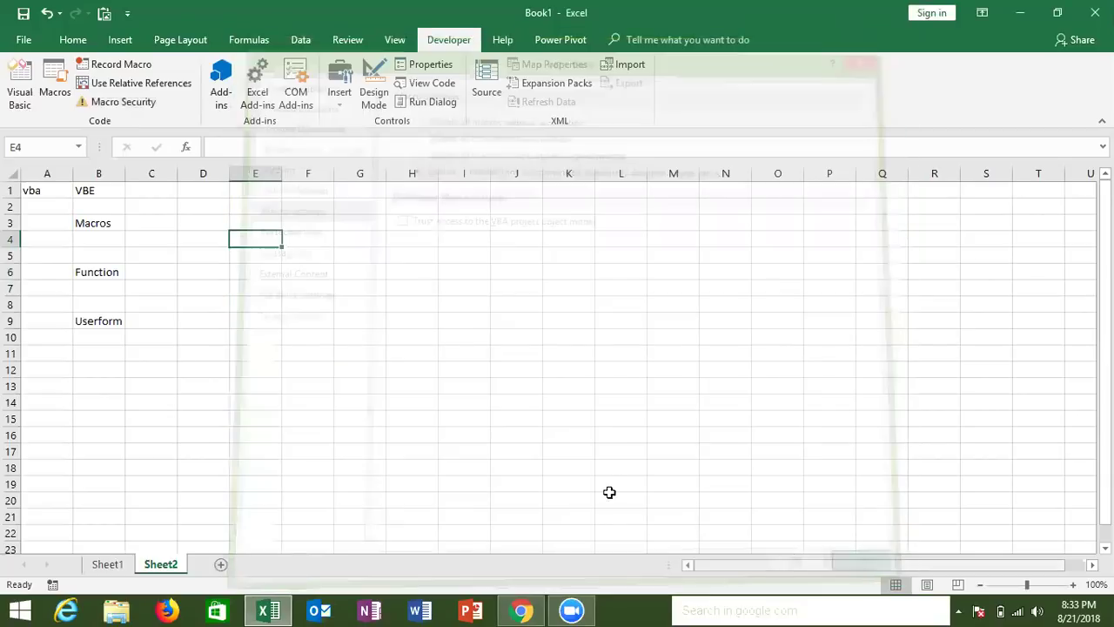
pyautogui.click(24, 13)
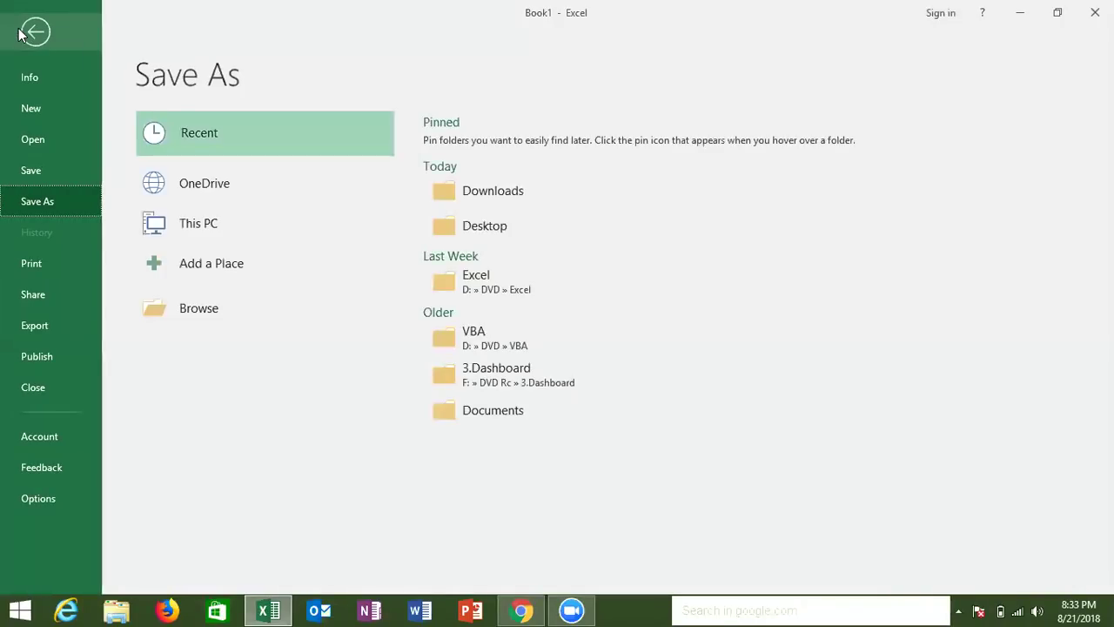
pyautogui.click(203, 310)
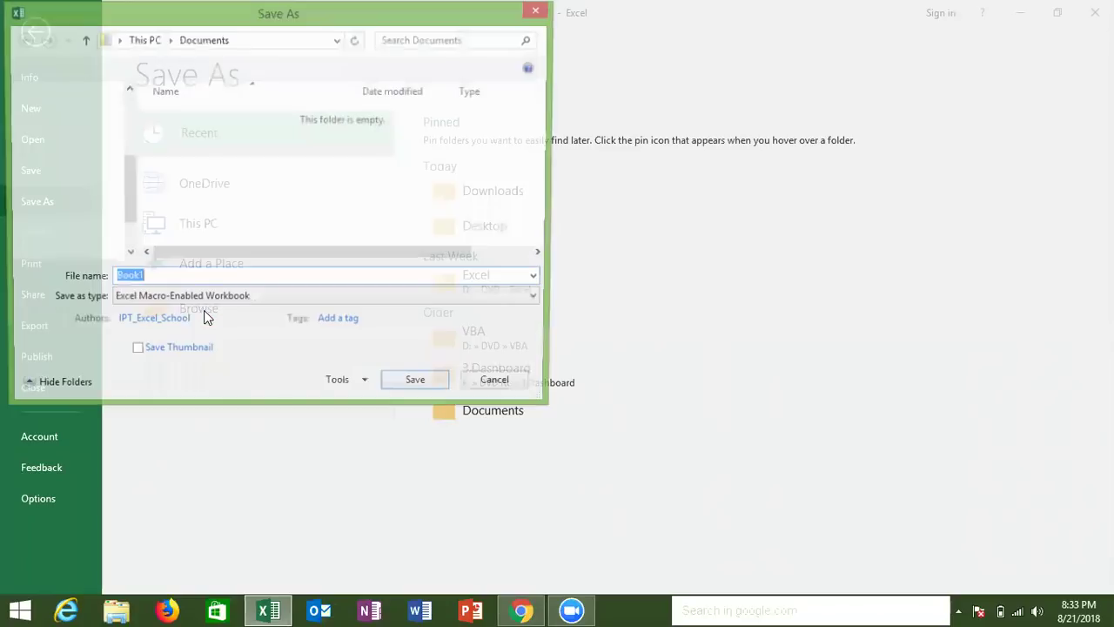
# Set Save as type to Excel Macro-Enabled Workbook, then cancel the Save As dialog
pyautogui.click(144, 302)
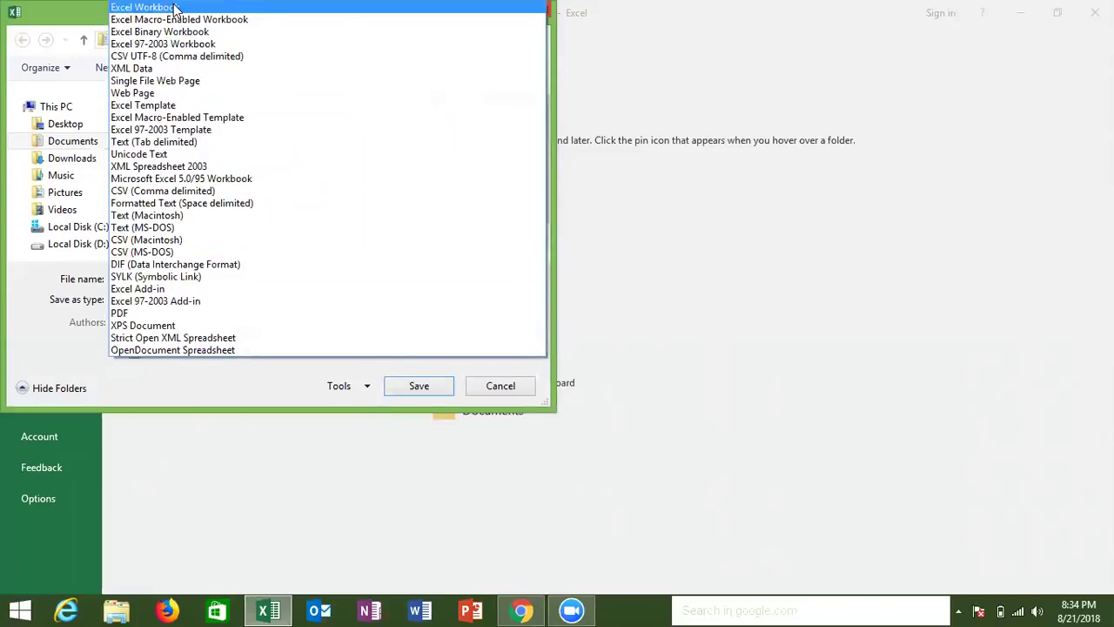
pyautogui.click(174, 8)
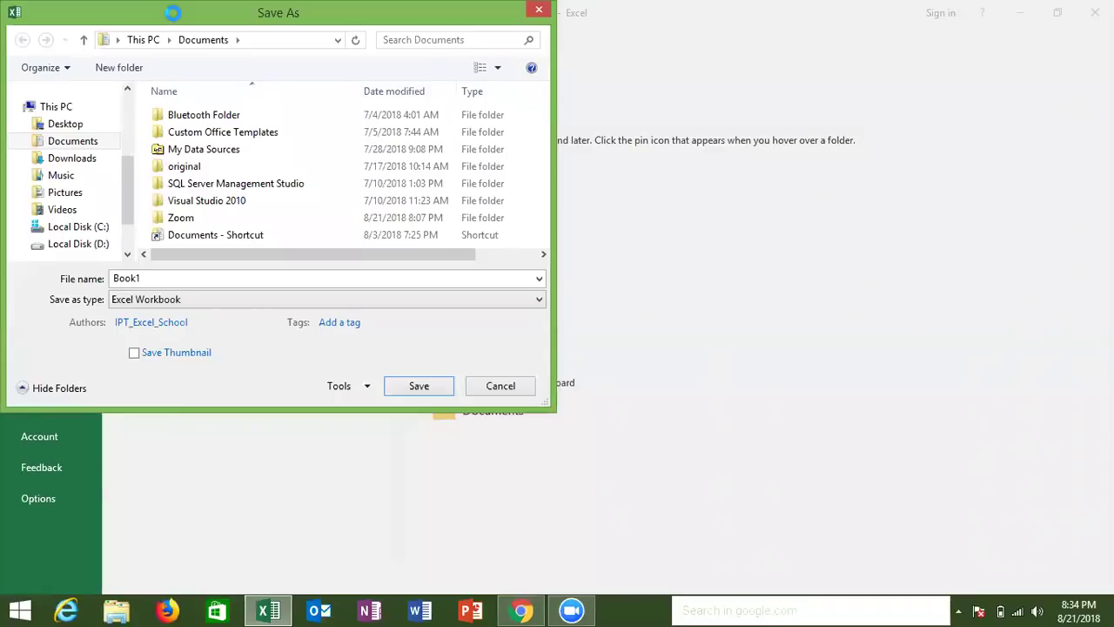
pyautogui.click(183, 298)
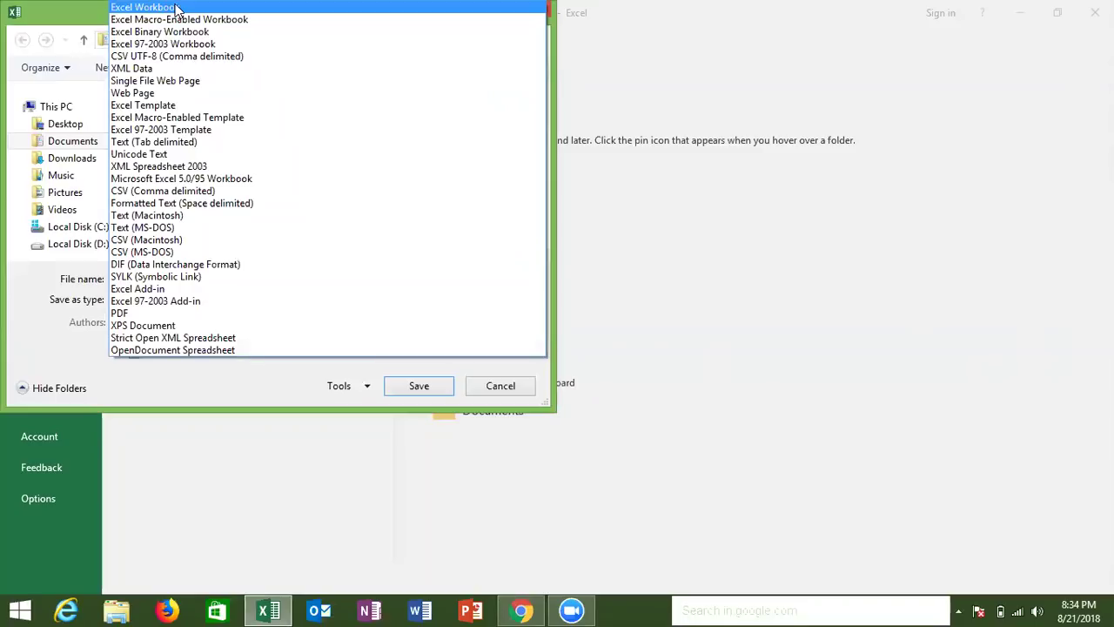
pyautogui.click(177, 19)
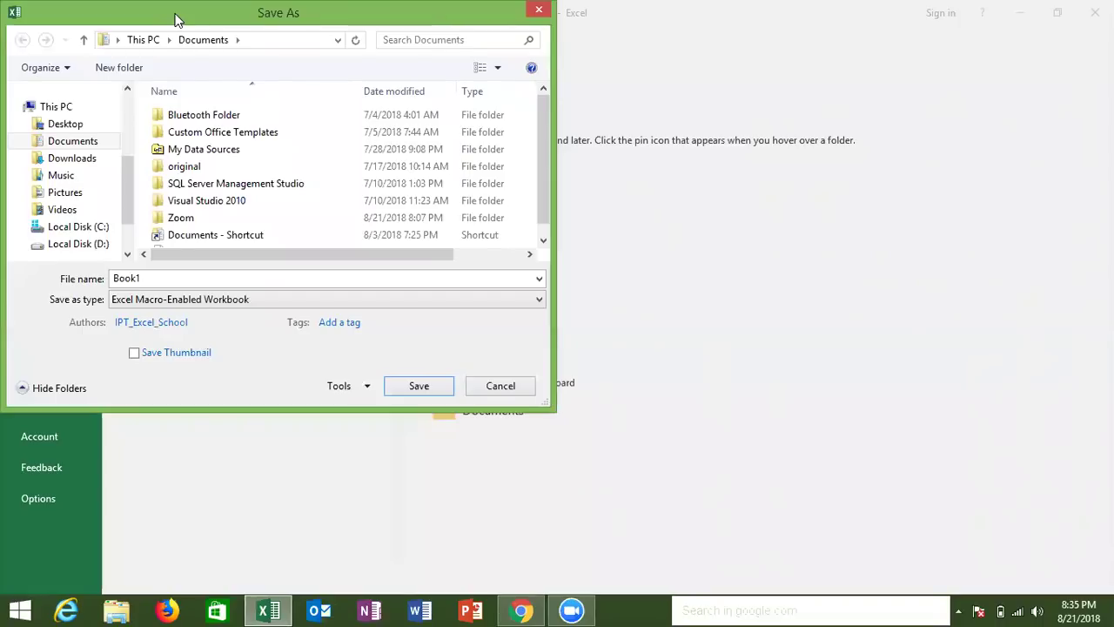
pyautogui.click(501, 386)
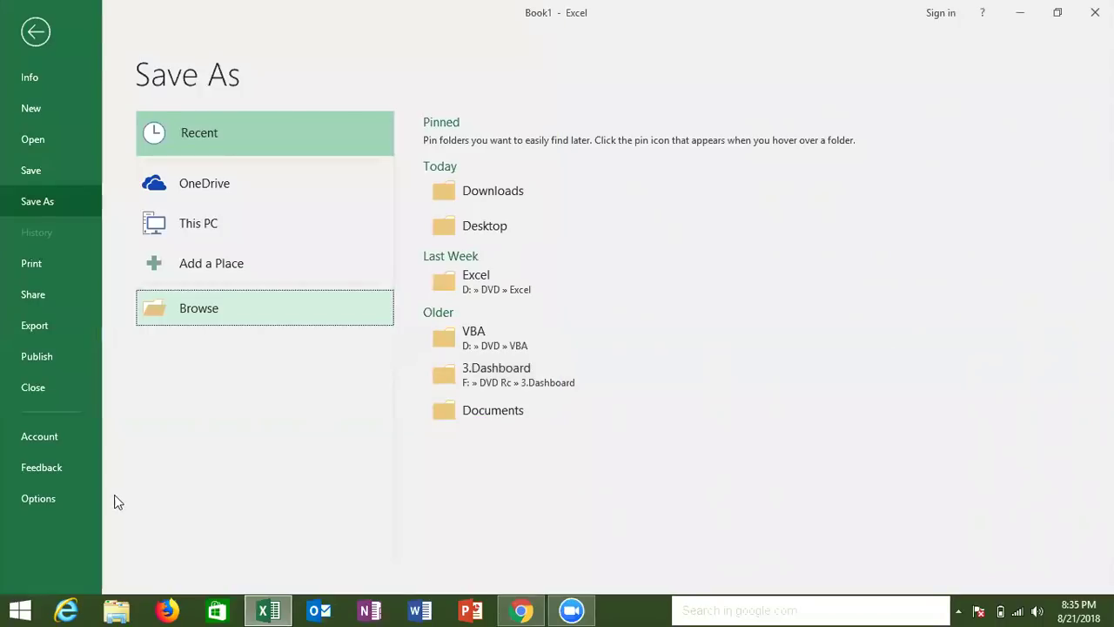
# Confirm Options > Save uses Excel Macro-Enabled Workbook as default, then switch to Chrome
pyautogui.click(58, 497)
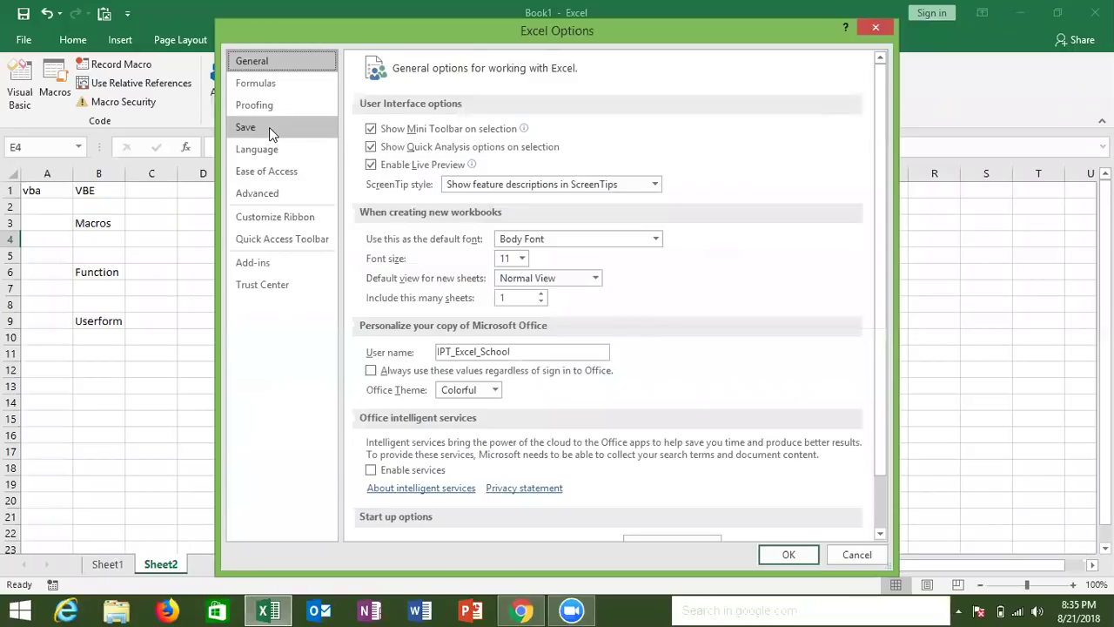
pyautogui.click(268, 127)
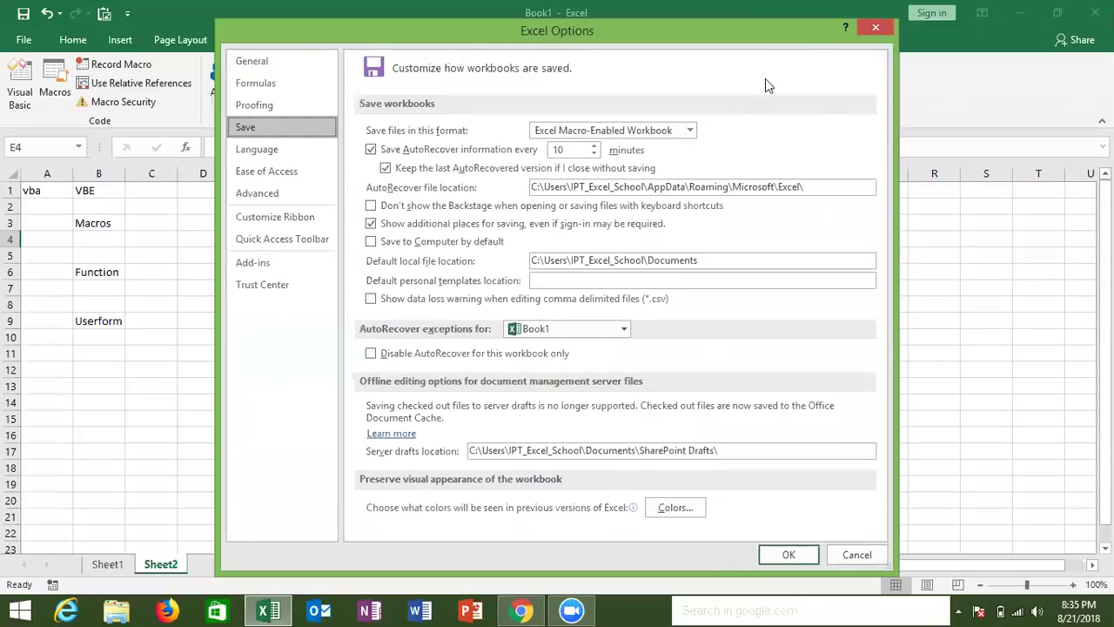
pyautogui.click(876, 26)
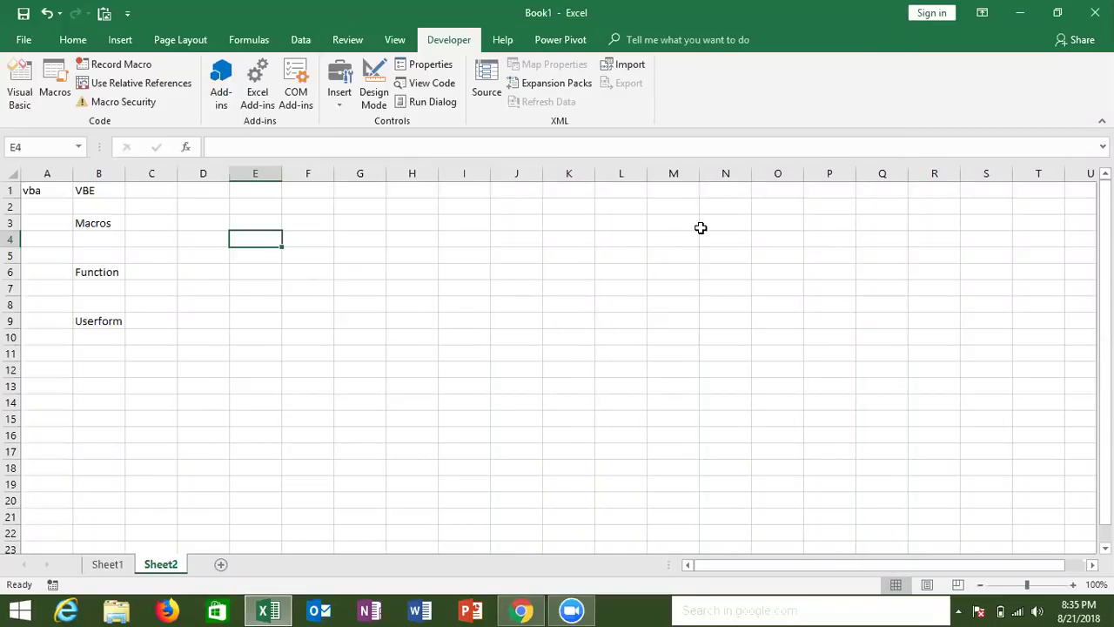
pyautogui.click(701, 228)
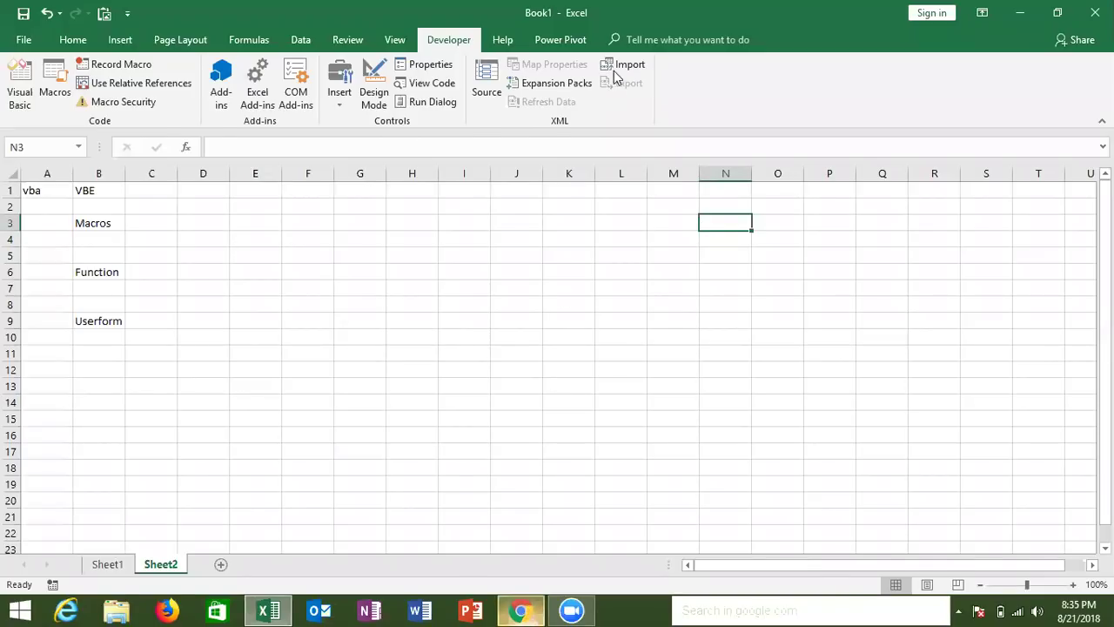
pyautogui.hotkey('alt', 'Tab')
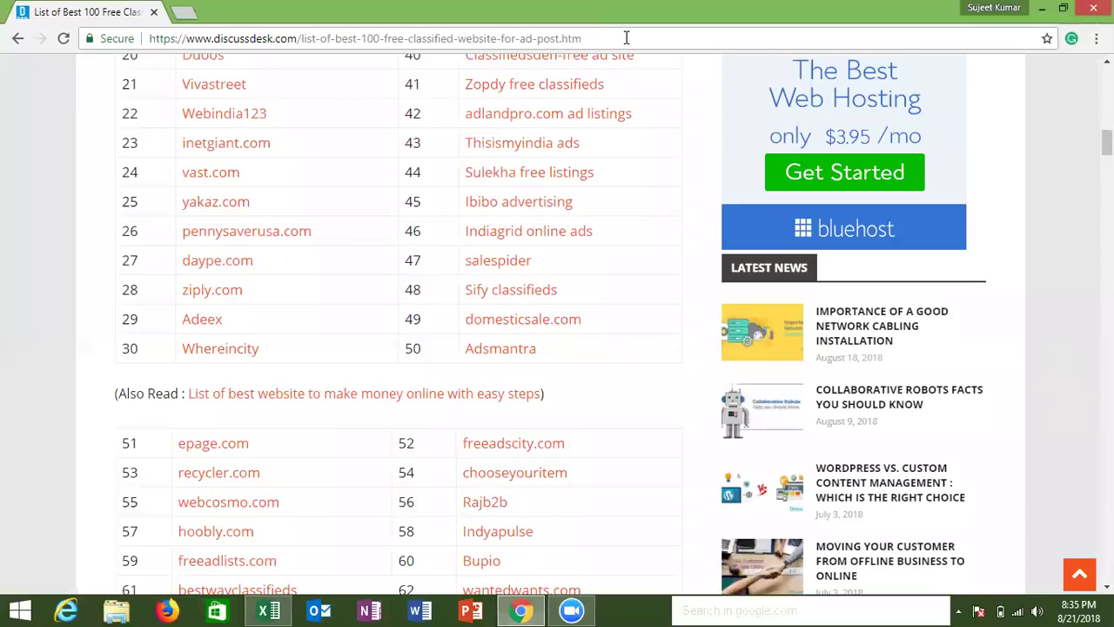
# Load excel-vba.com by typing 'exc' and picking the address bar suggestion
pyautogui.click(626, 38)
pyautogui.write('ex')
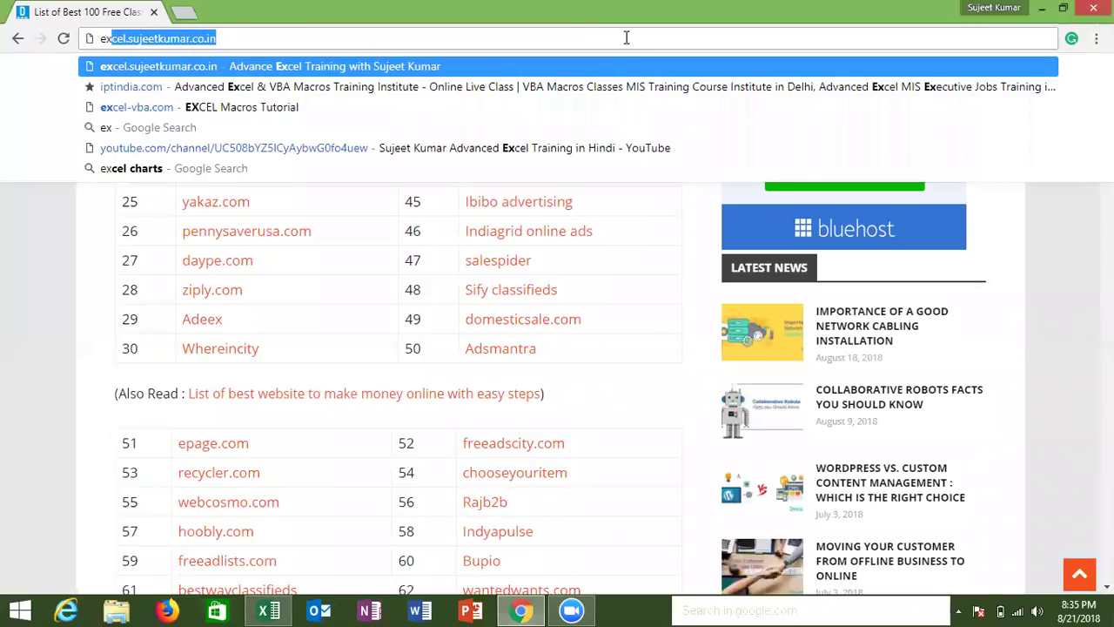
pyautogui.write('c')
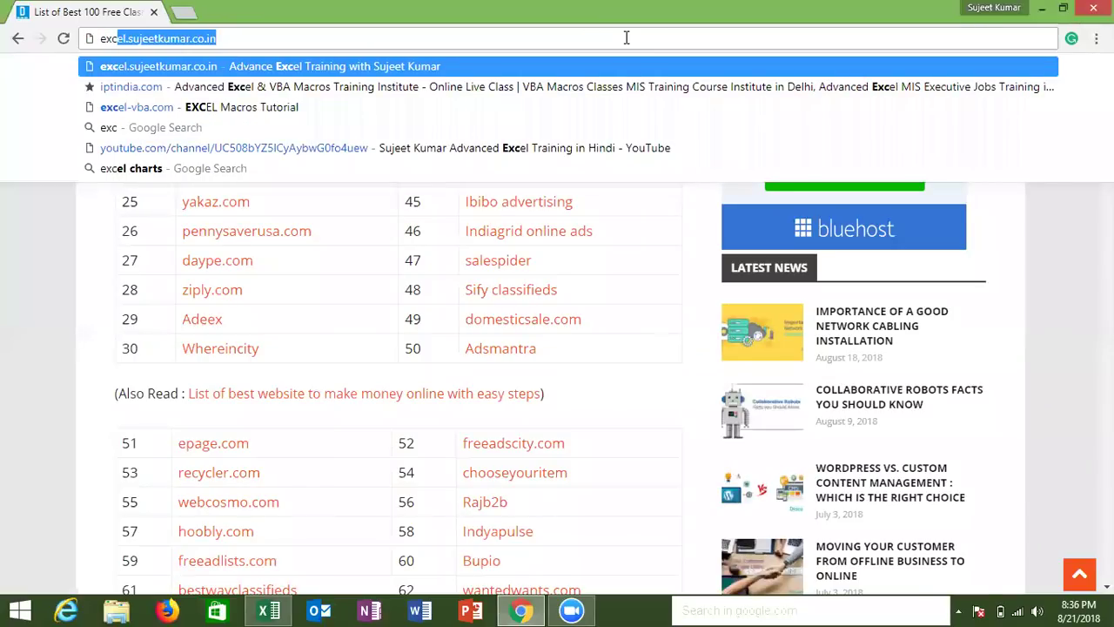
pyautogui.press('Down')
pyautogui.press('Down')
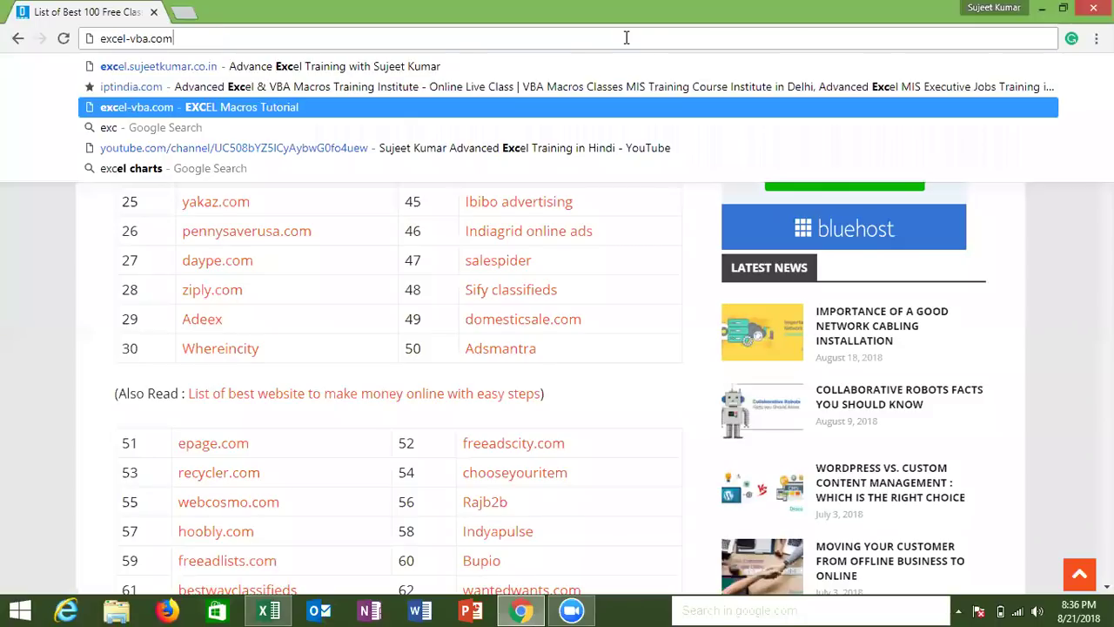
pyautogui.press('Return')
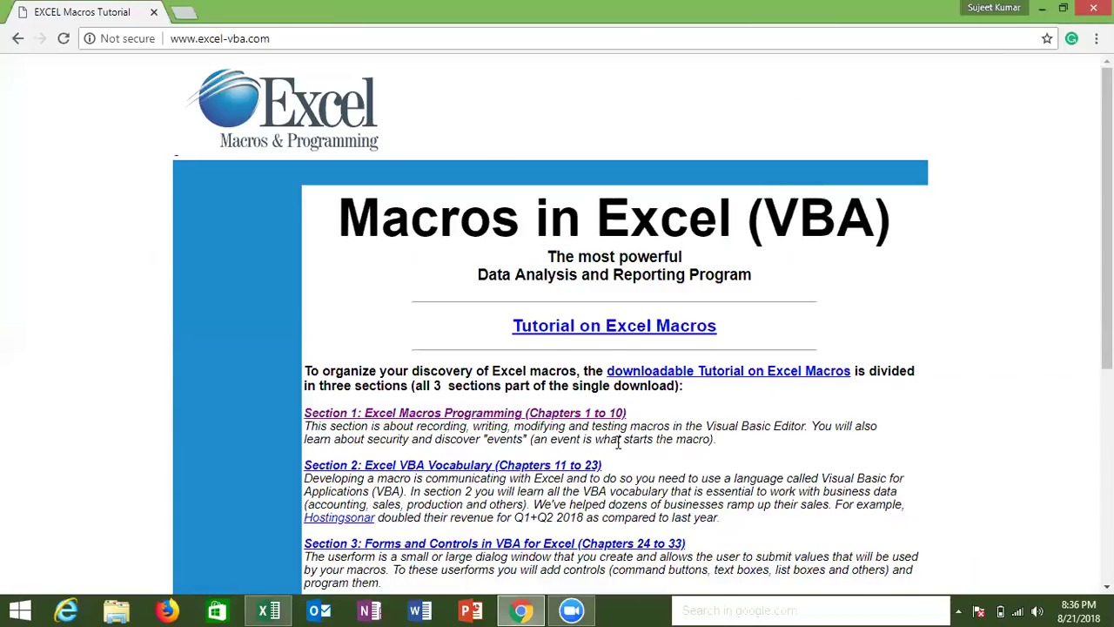
# Select and inspect the site's full web address, then close Chrome
pyautogui.click(505, 40)
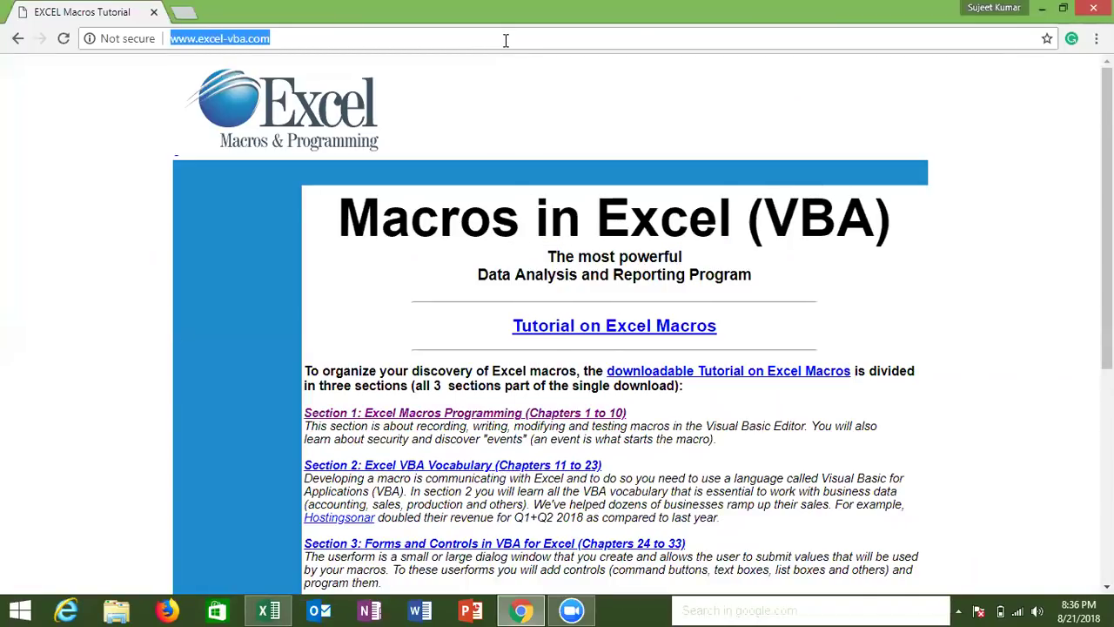
pyautogui.rightClick(505, 40)
pyautogui.click(503, 41)
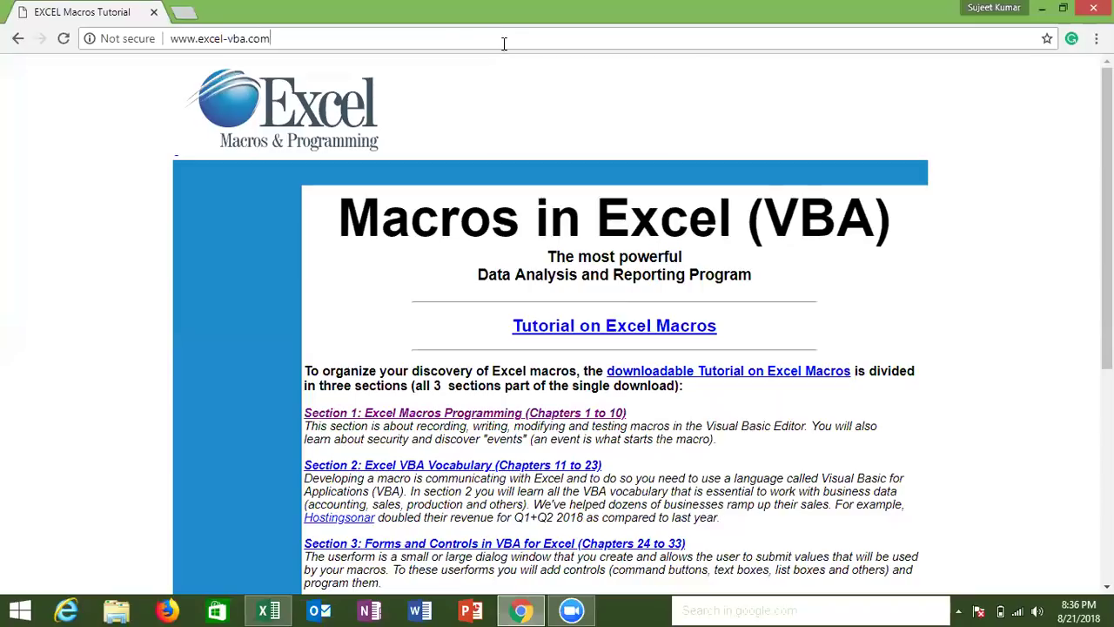
pyautogui.doubleClick(440, 40)
pyautogui.tripleClick(441, 40)
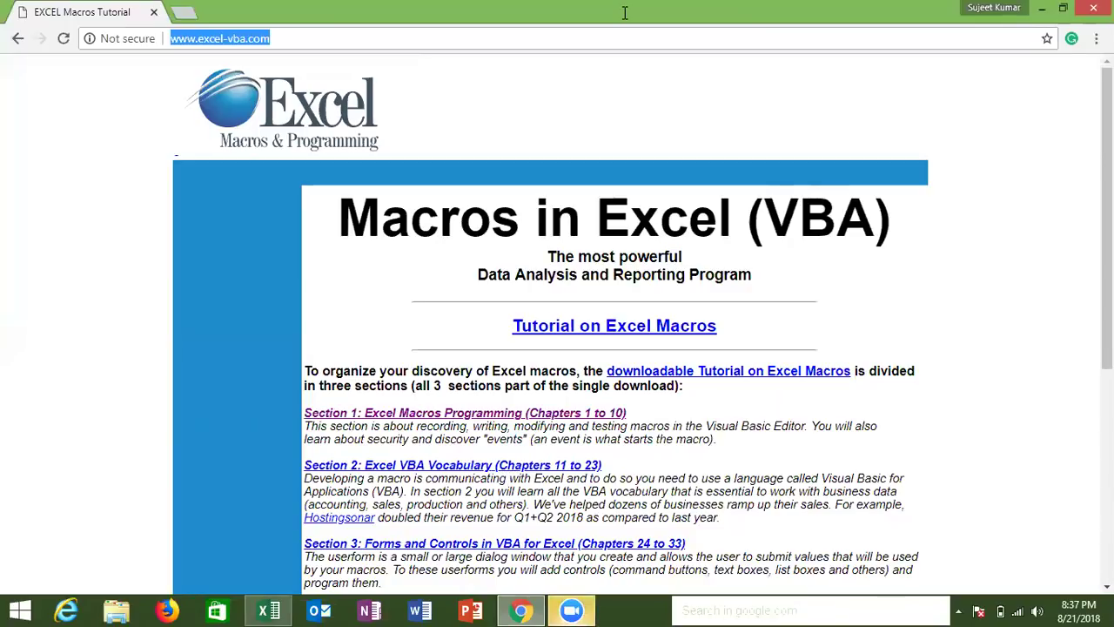
pyautogui.press('Down')
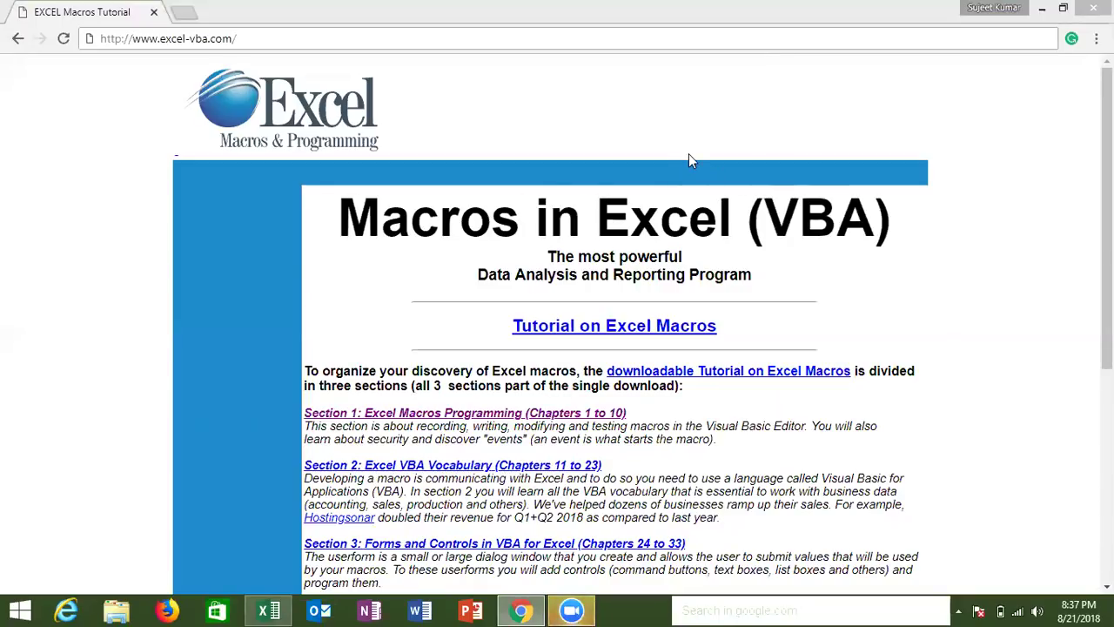
pyautogui.click(1074, 10)
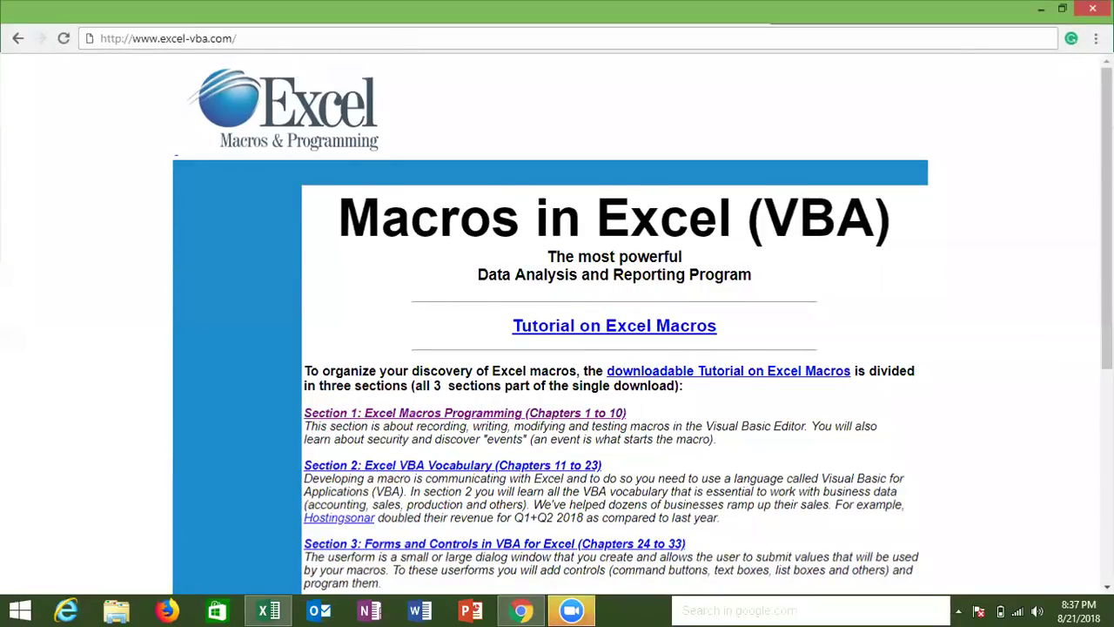
pyautogui.click(1092, 8)
# Close Book1 with Don't Save, then dismiss the desktop context menu
pyautogui.click(1095, 12)
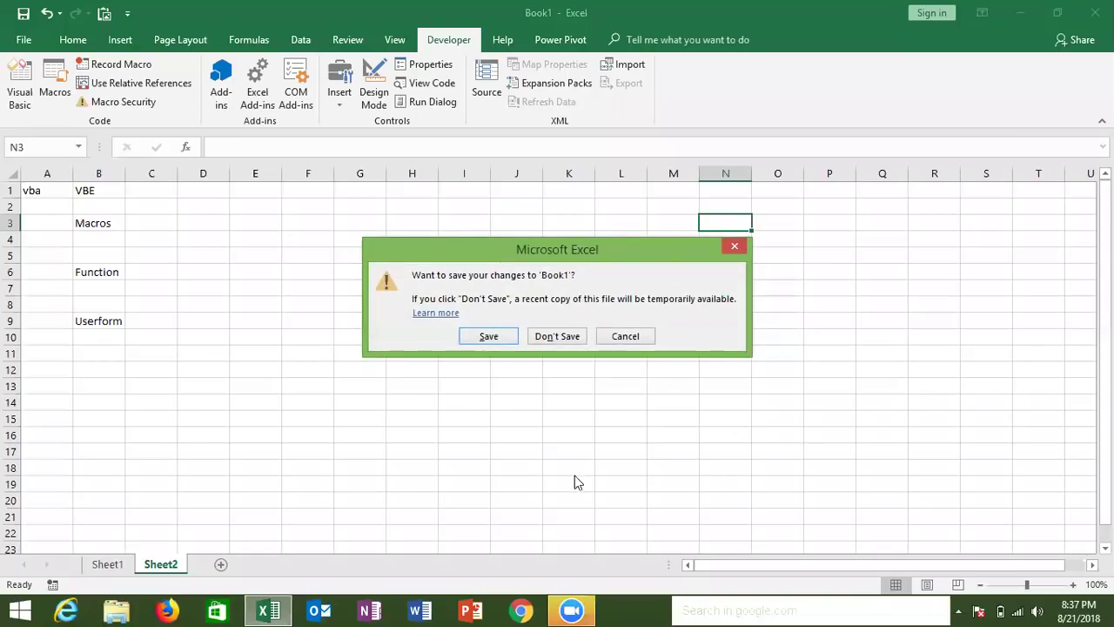
pyautogui.click(567, 338)
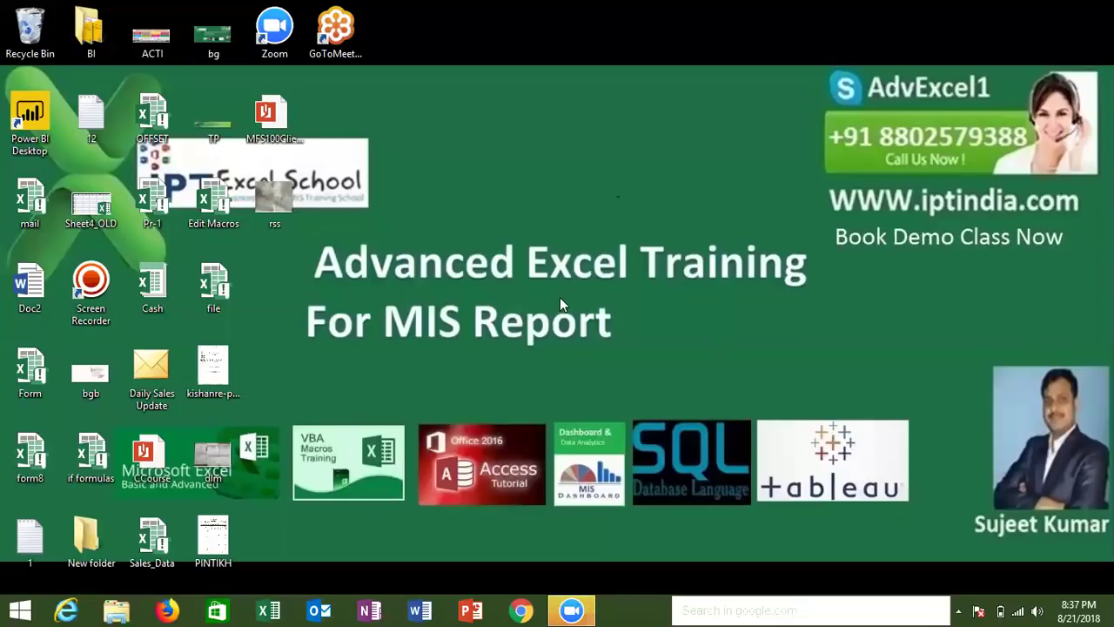
pyautogui.rightClick(573, 348)
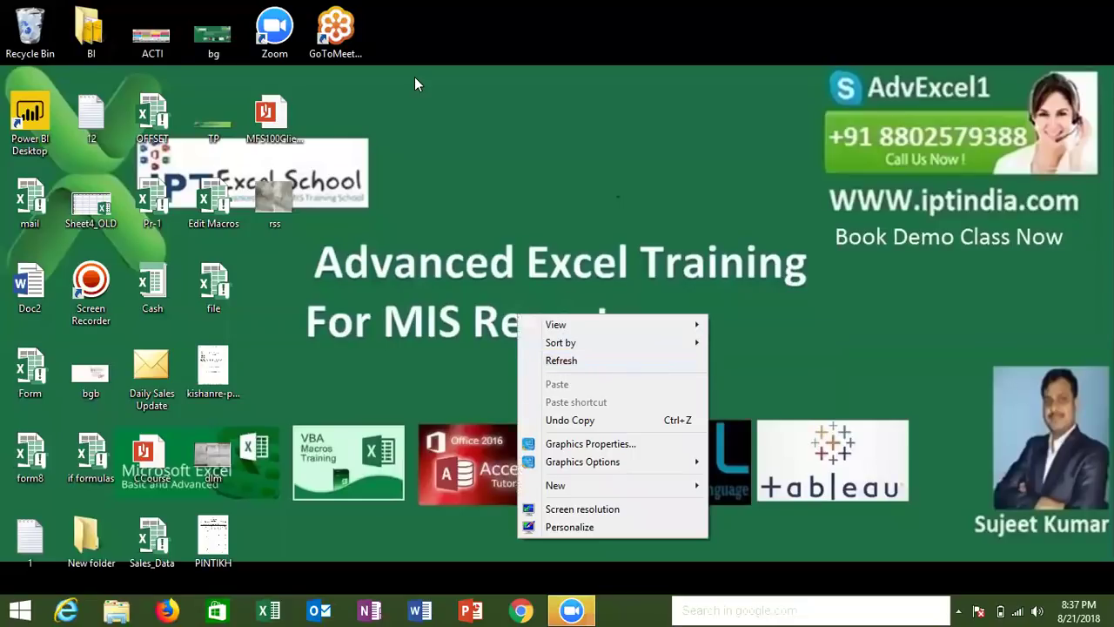
pyautogui.click(414, 83)
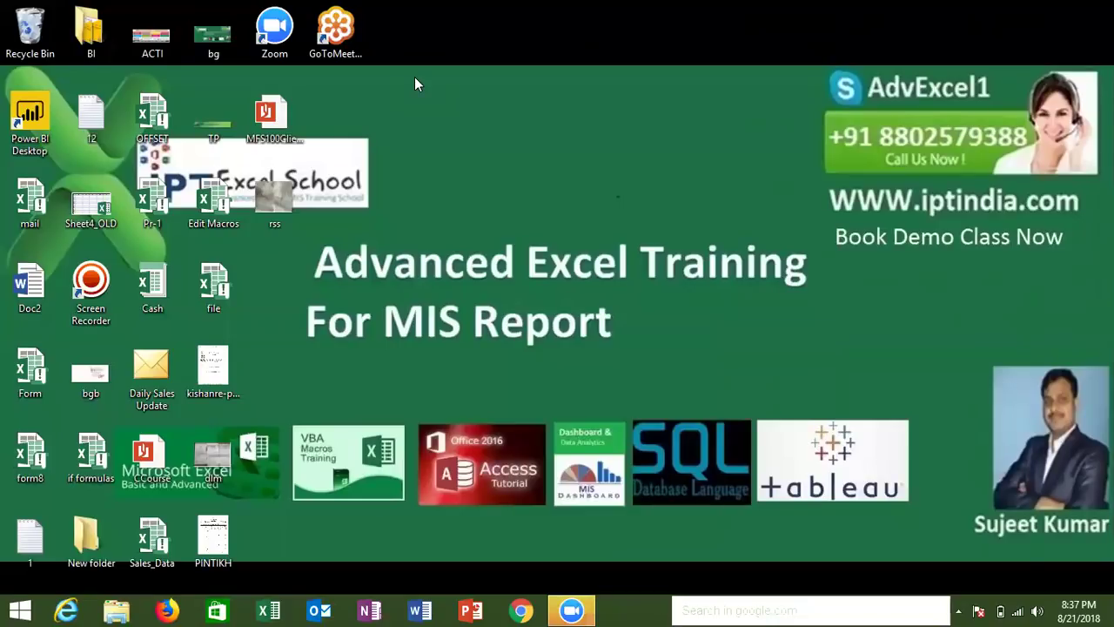